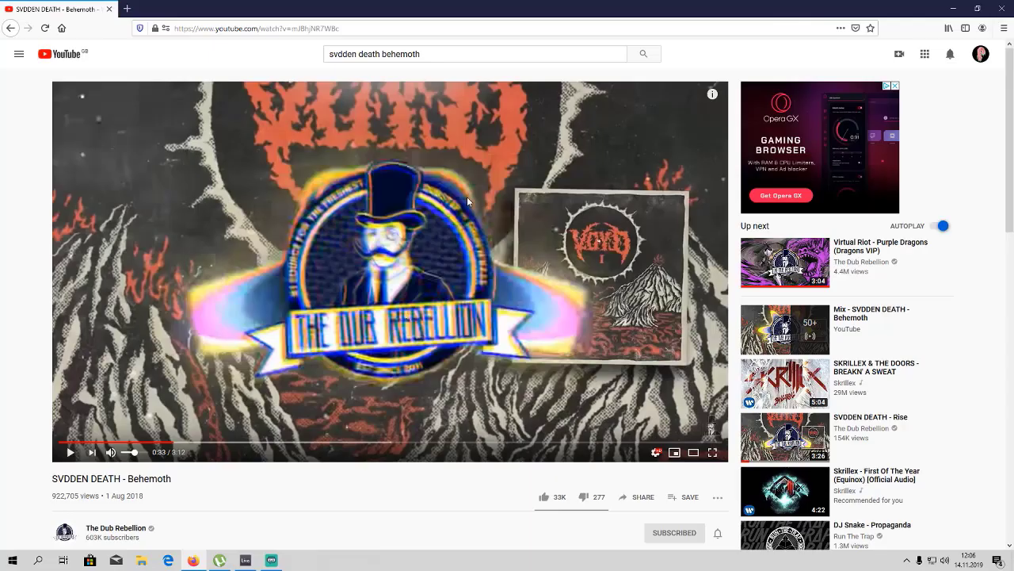
- Resume the SVDDEN DEATH - Behemoth reference video, then return to the Ableton Live project
click(261, 318)
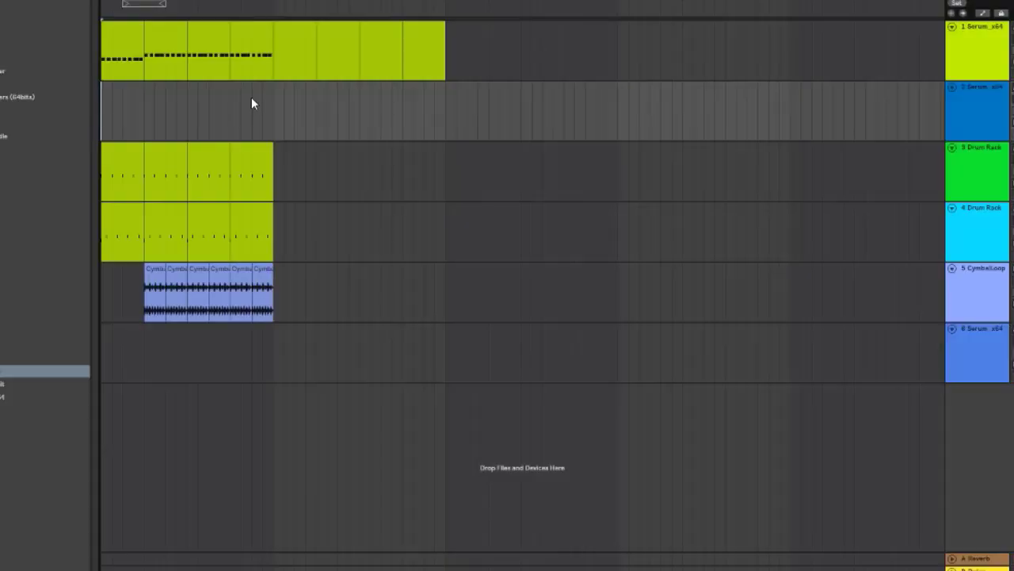
key(space)
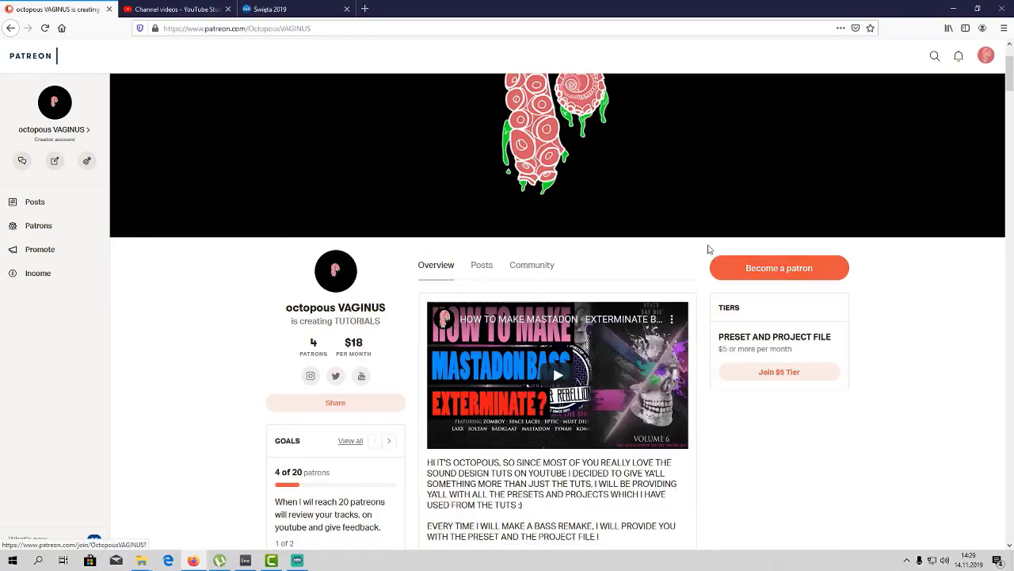
scroll(772, 195, down, 3)
scroll(596, 226, up, 4)
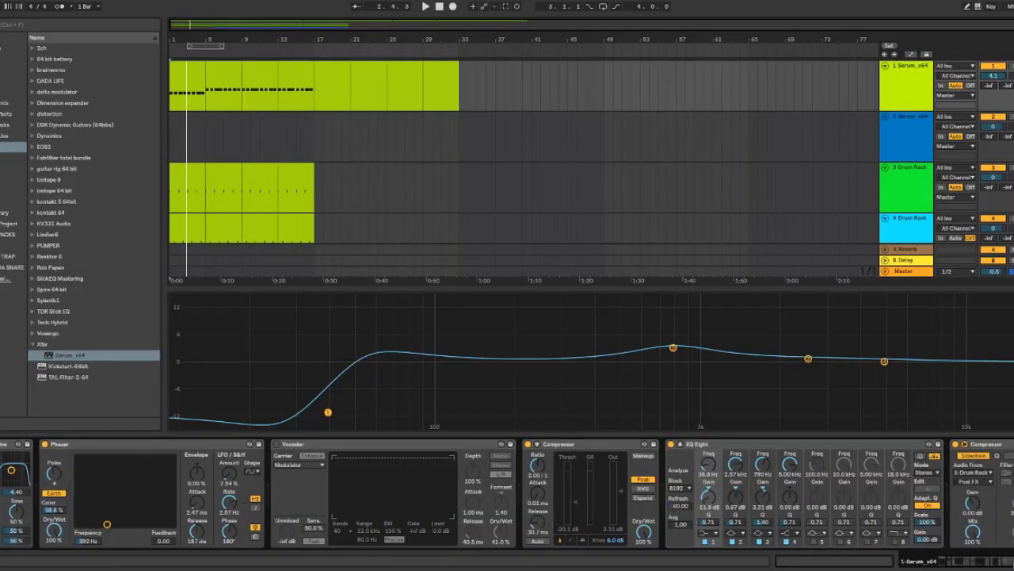
- Hide the device panel so all six tracks, including Cymbal Loop and the empty Serum track, show
key(ctrl+alt+l)
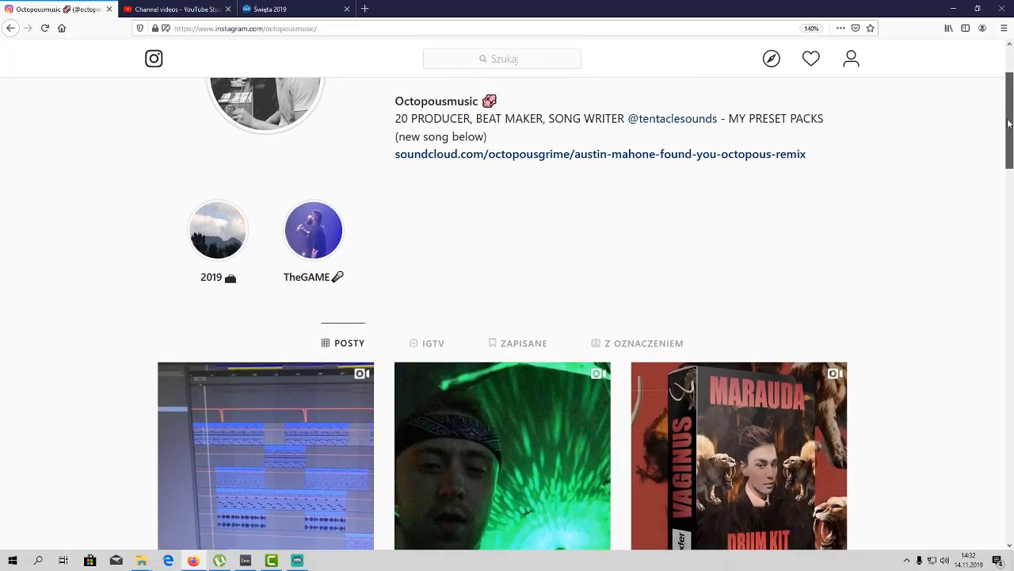
scroll(998, 190, down, 7)
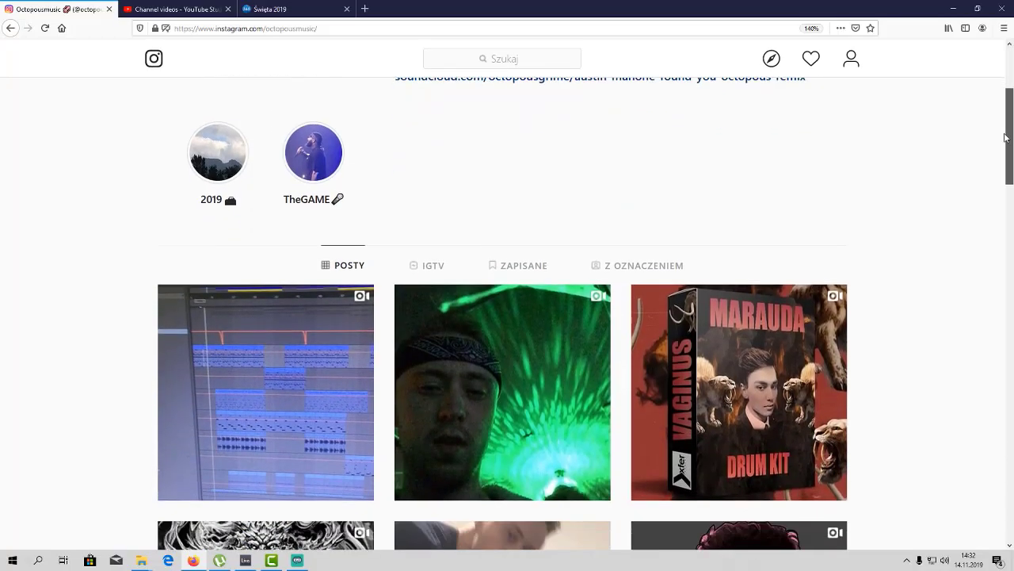
scroll(989, 214, down, 8)
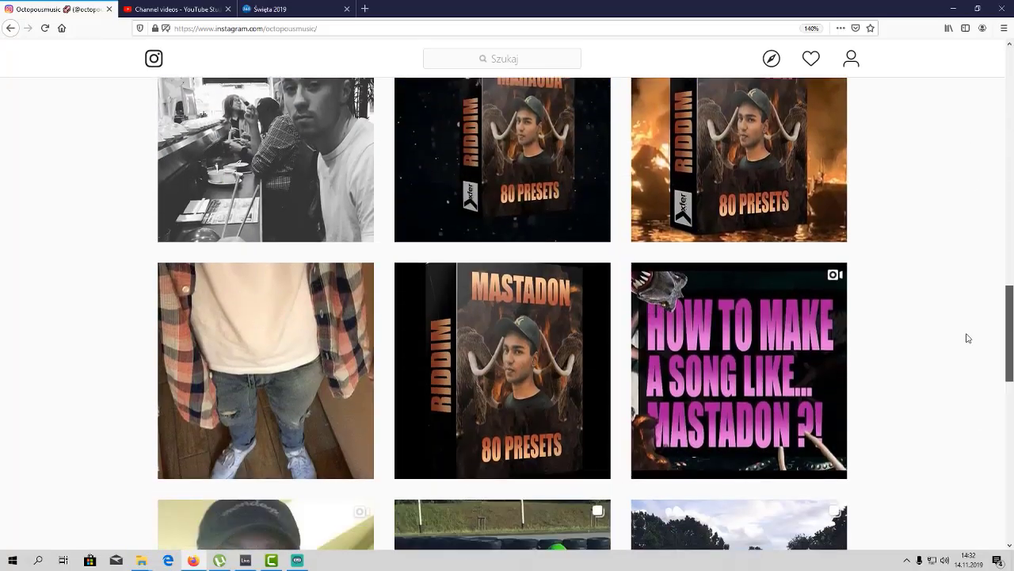
scroll(966, 338, up, 10)
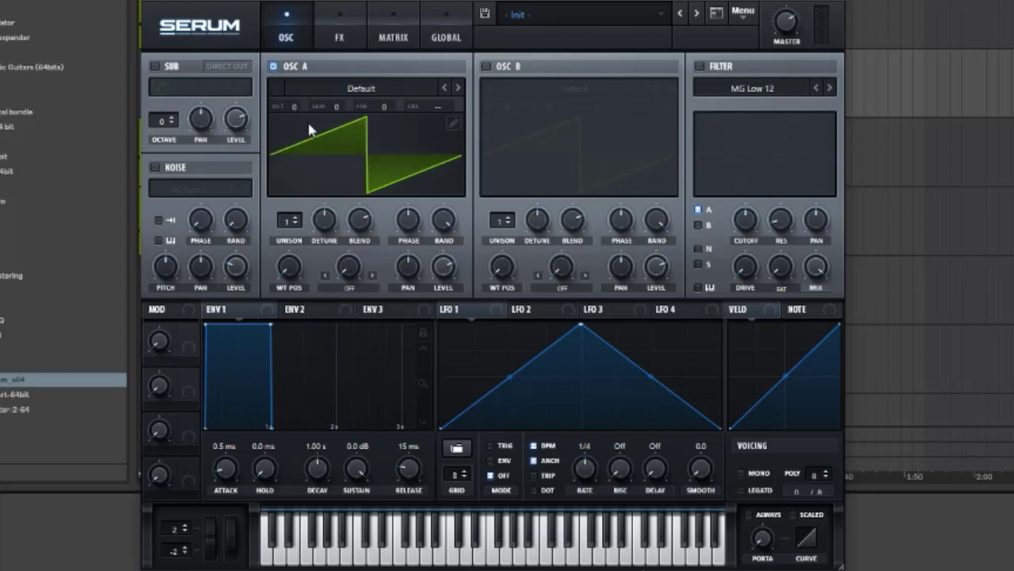
- Set oscillator A's octave to -2 and its coarse tuning to -1.89
drag(290, 107, 287, 158)
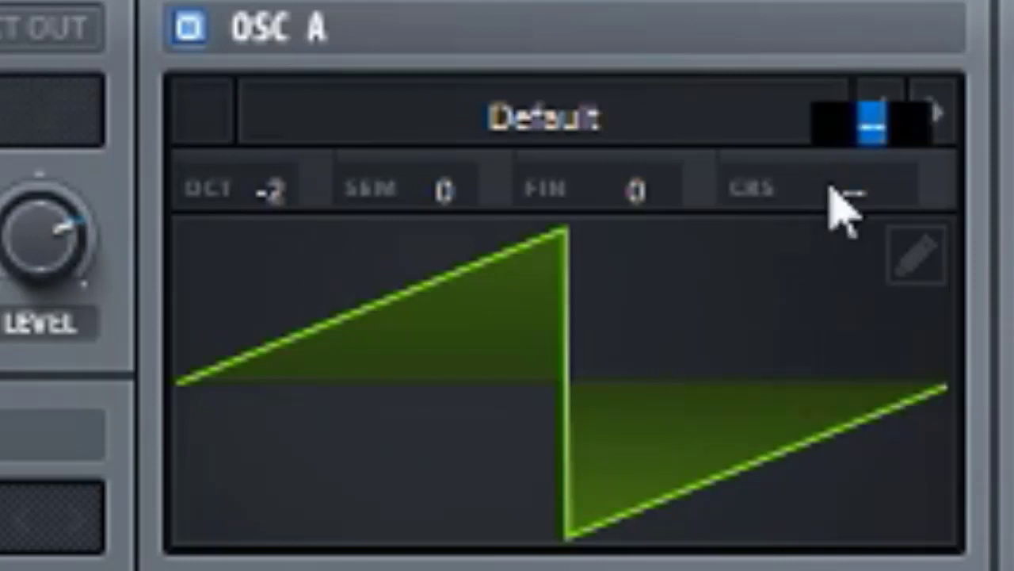
key(BackSpace)
text(-1)
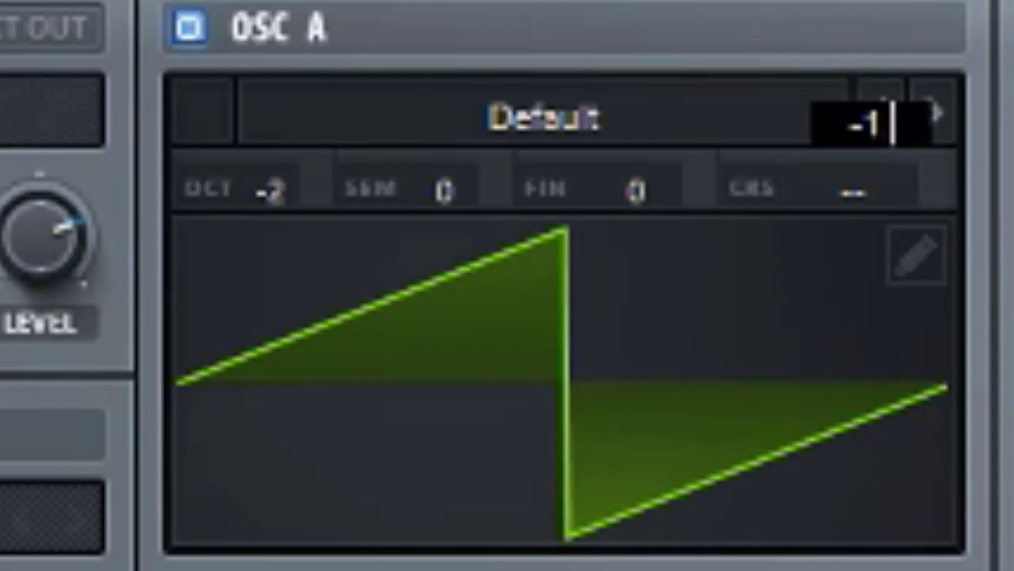
text(.89)
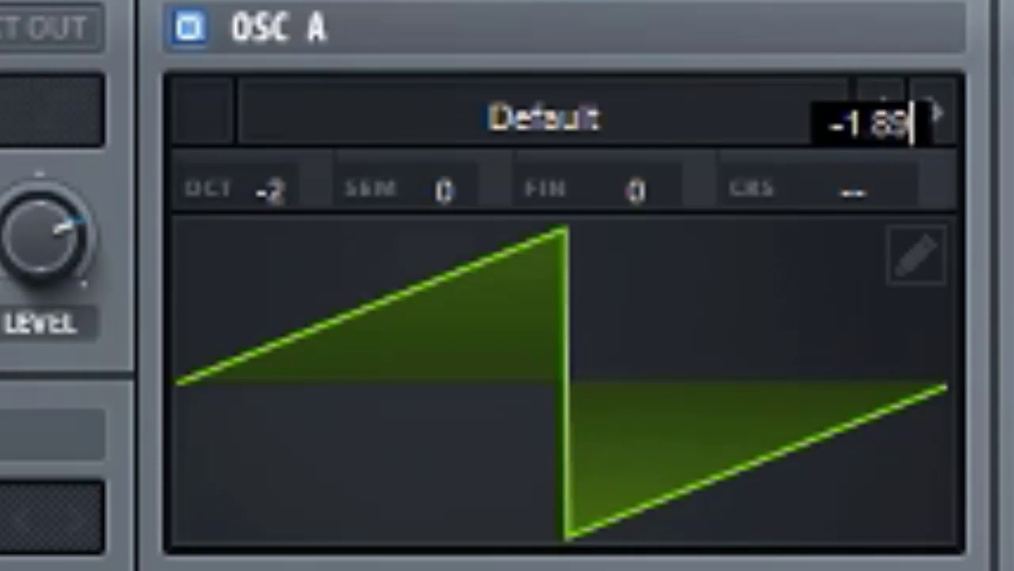
key(Return)
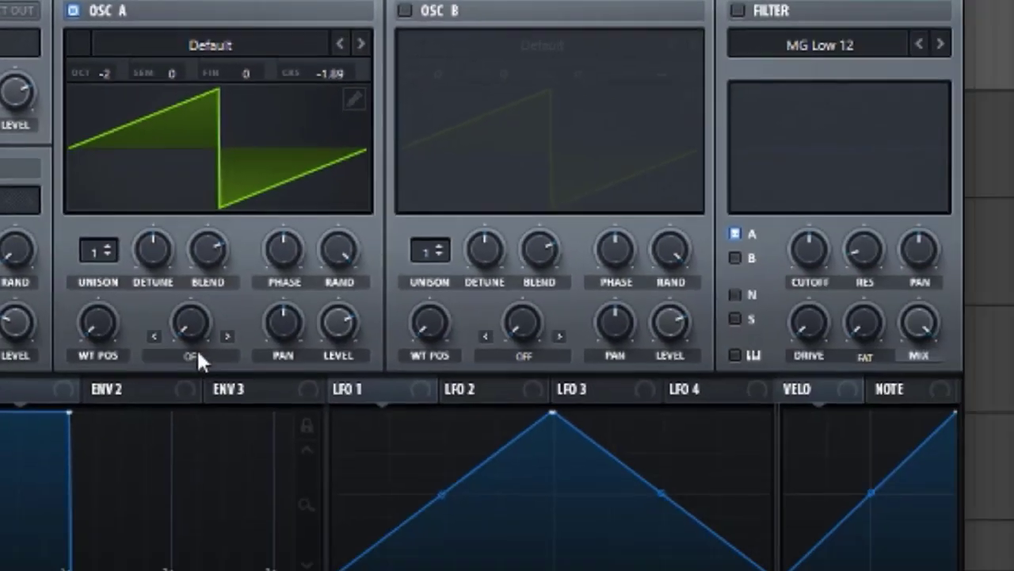
- Set oscillator A's warp mode to FM (from B) with an amount of 29
click(197, 350)
click(179, 220)
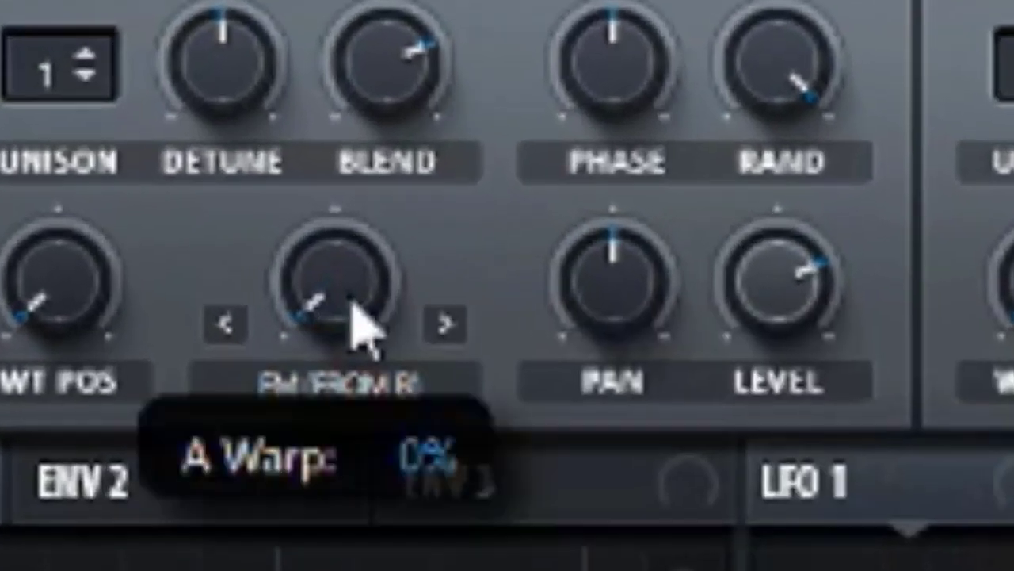
double_click(173, 293)
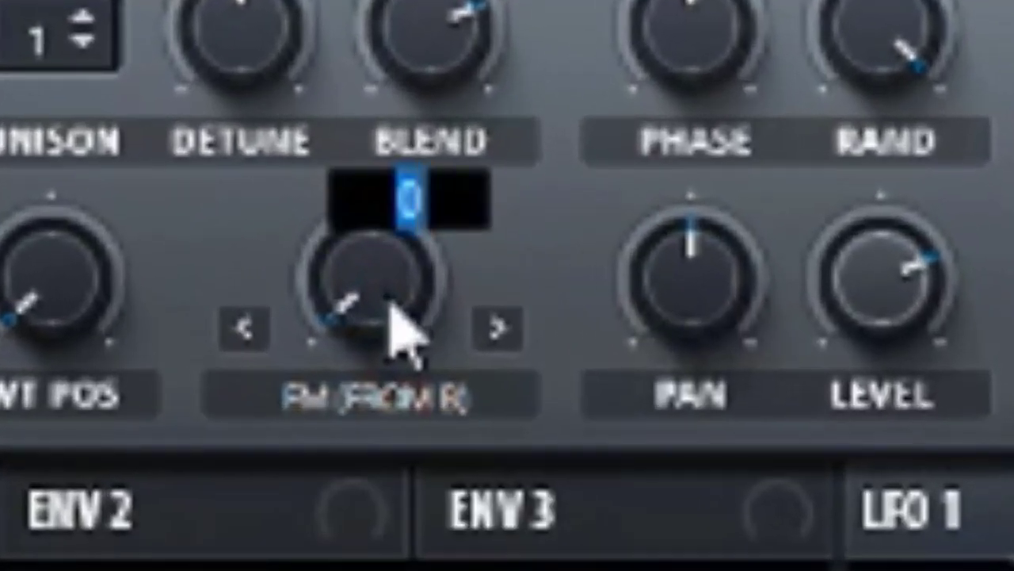
text(29)
key(Return)
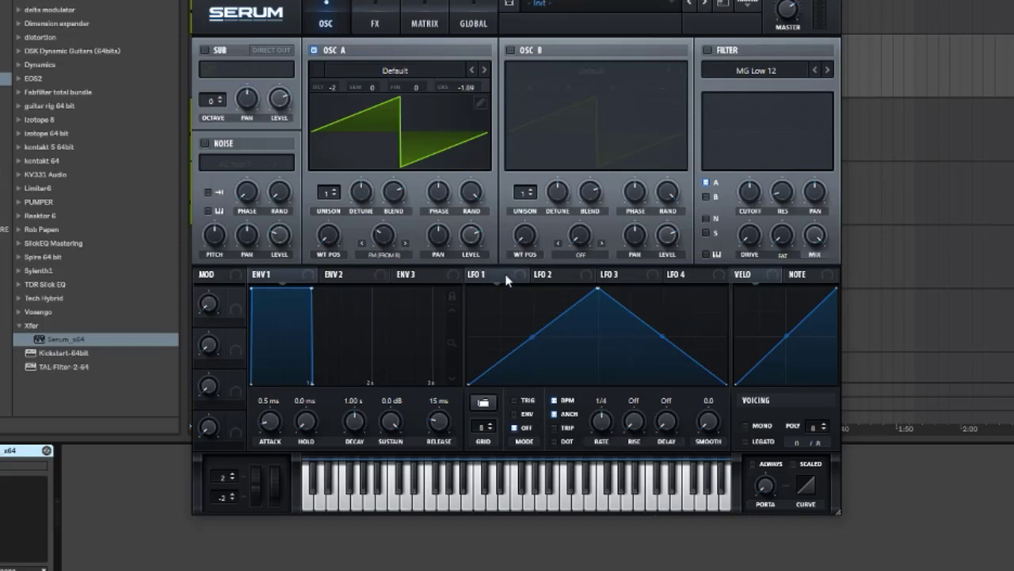
- Route LFO 1 to modulate oscillator A's FM amount and its level
drag(508, 279, 359, 271)
mouse_move(375, 238)
drag(491, 272, 472, 237)
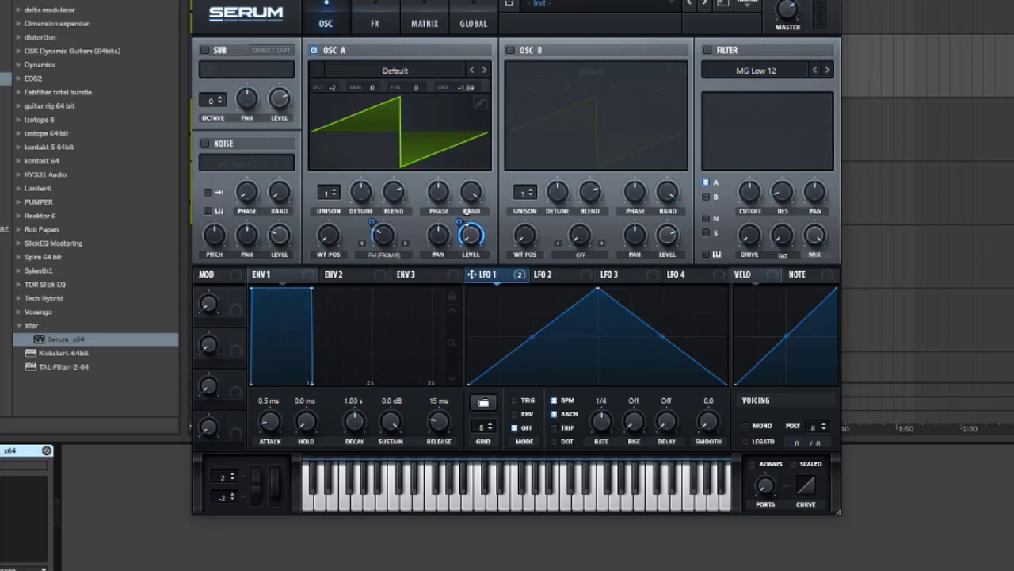
mouse_move(462, 223)
- Enable the sine sub at -2 octaves, lower its level, and modulate it by LFO 1 at 49
click(206, 51)
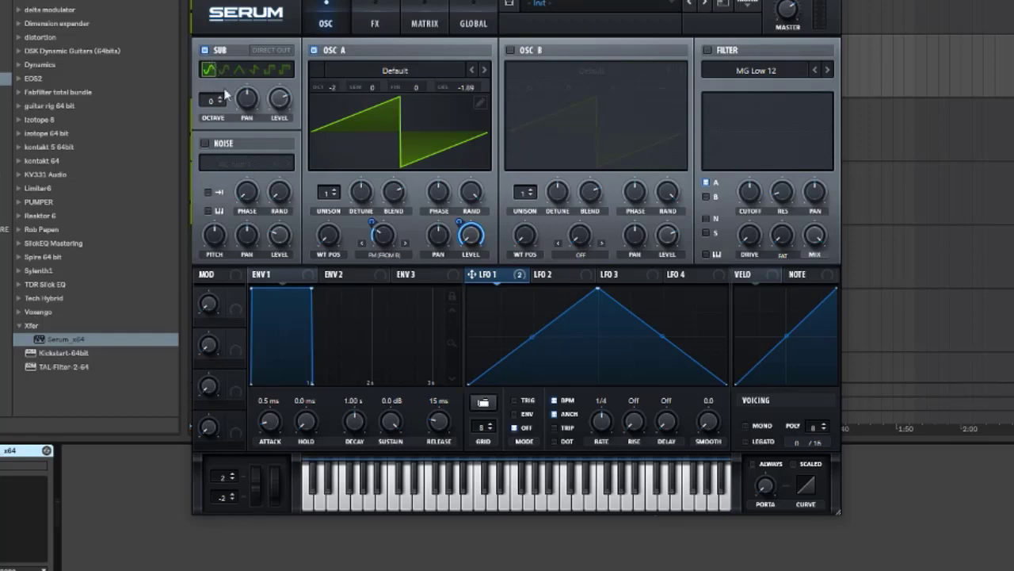
drag(223, 100, 216, 142)
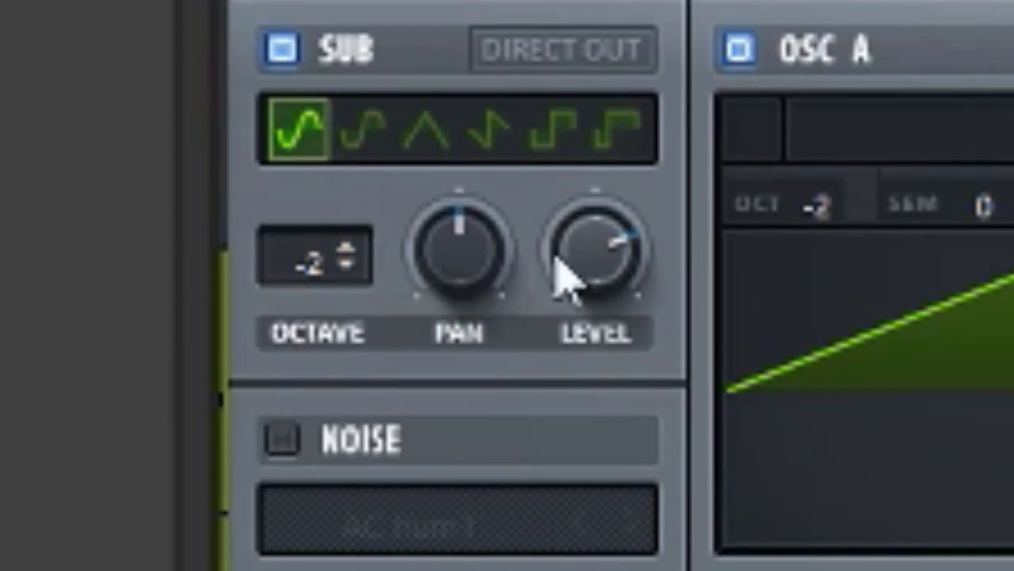
drag(559, 267, 559, 333)
drag(753, 283, 600, 267)
drag(544, 198, 510, 347)
mouse_move(538, 216)
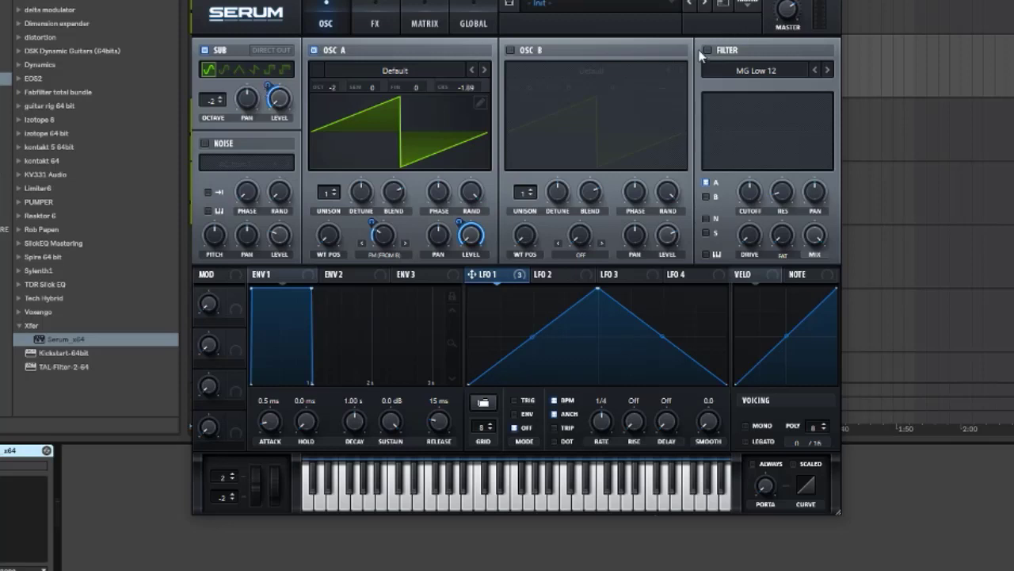
- Enable the filter with the Flg + type and a cutoff of 12
click(707, 50)
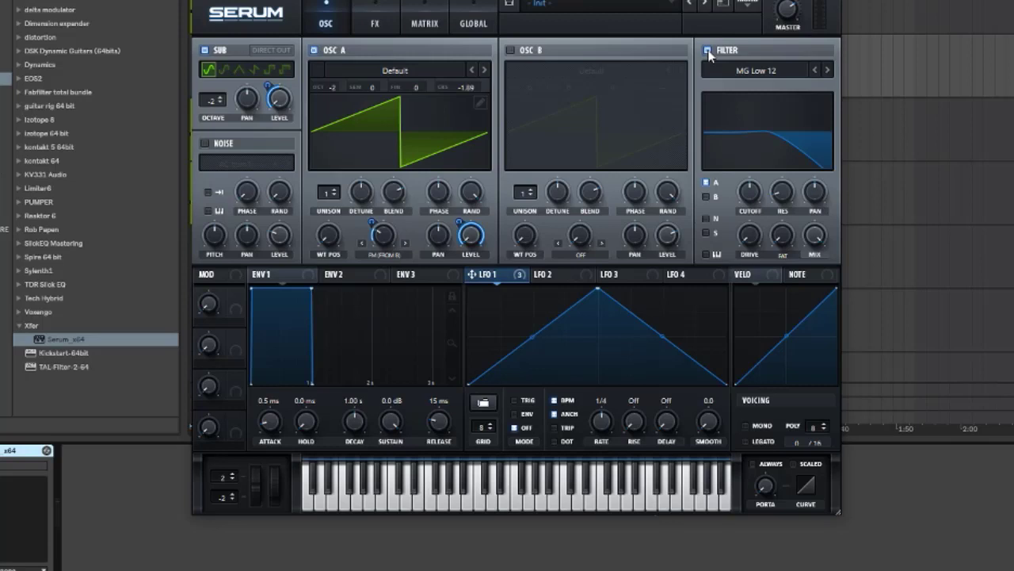
click(735, 72)
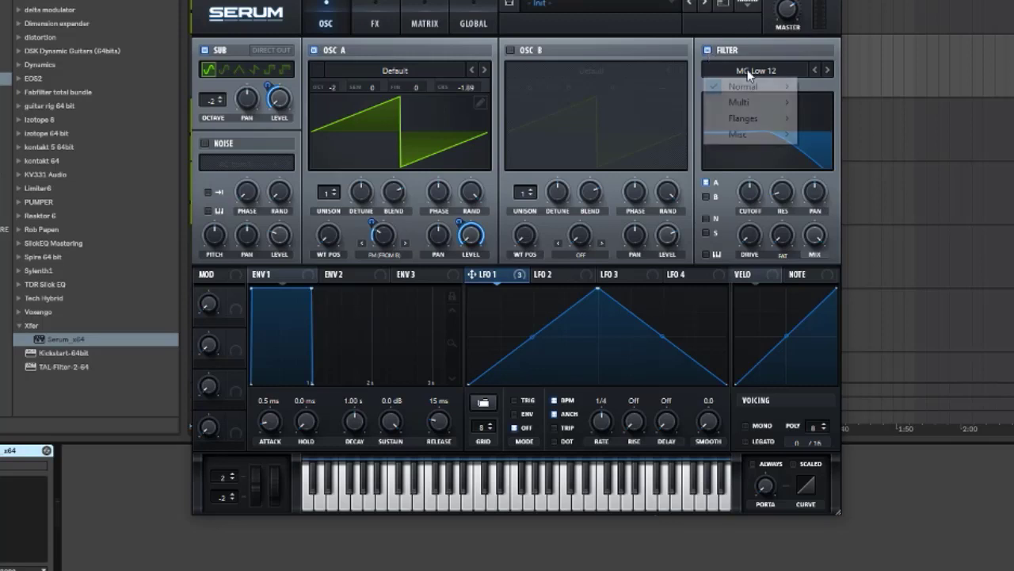
mouse_move(745, 118)
click(828, 245)
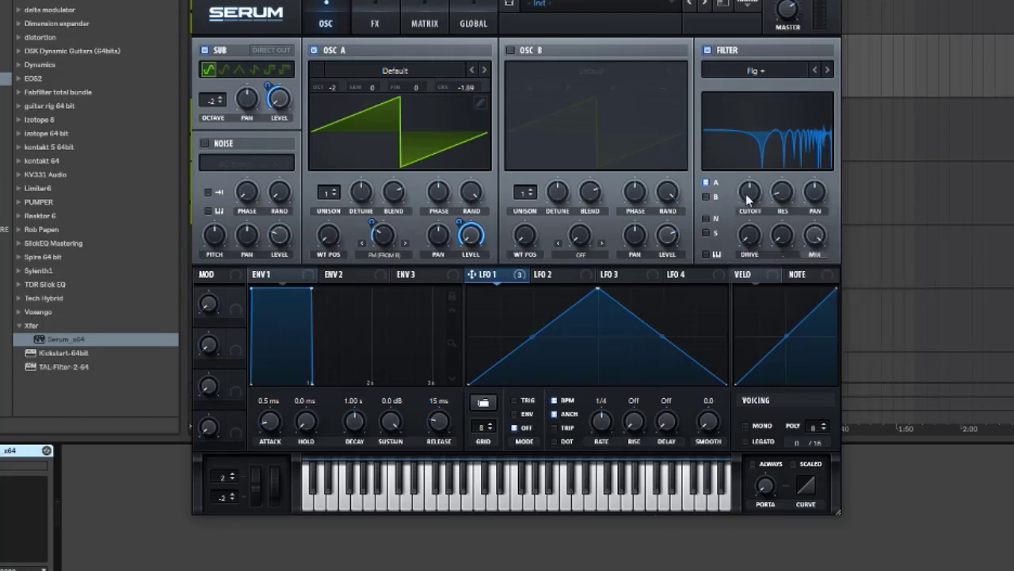
mouse_move(749, 198)
text(12)
key(Return)
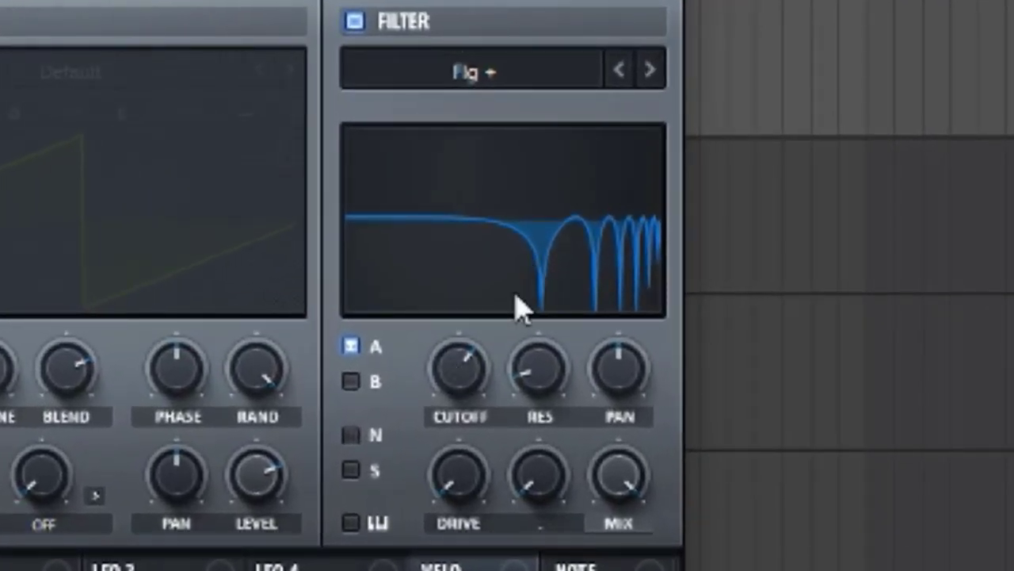
- Set resonance to 48, trim its LFO 1 modulation to 40, and raise drive to about 4%
double_click(536, 380)
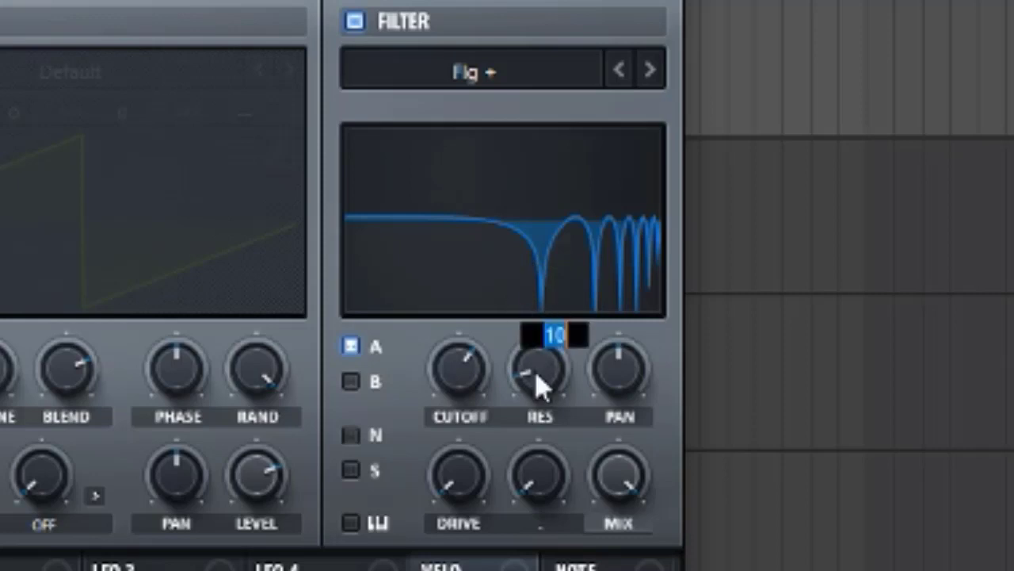
text(48)
key(Return)
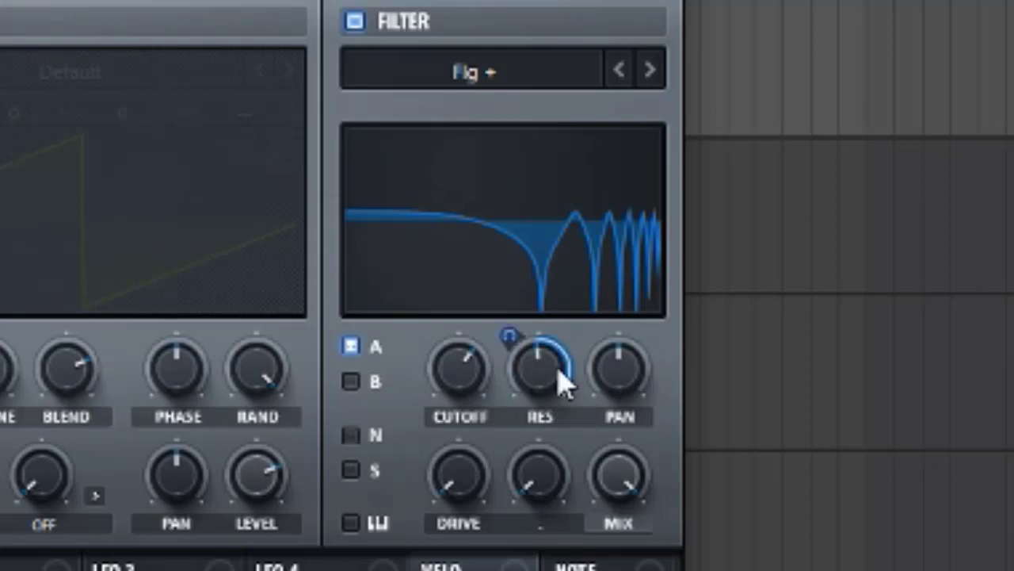
mouse_move(561, 383)
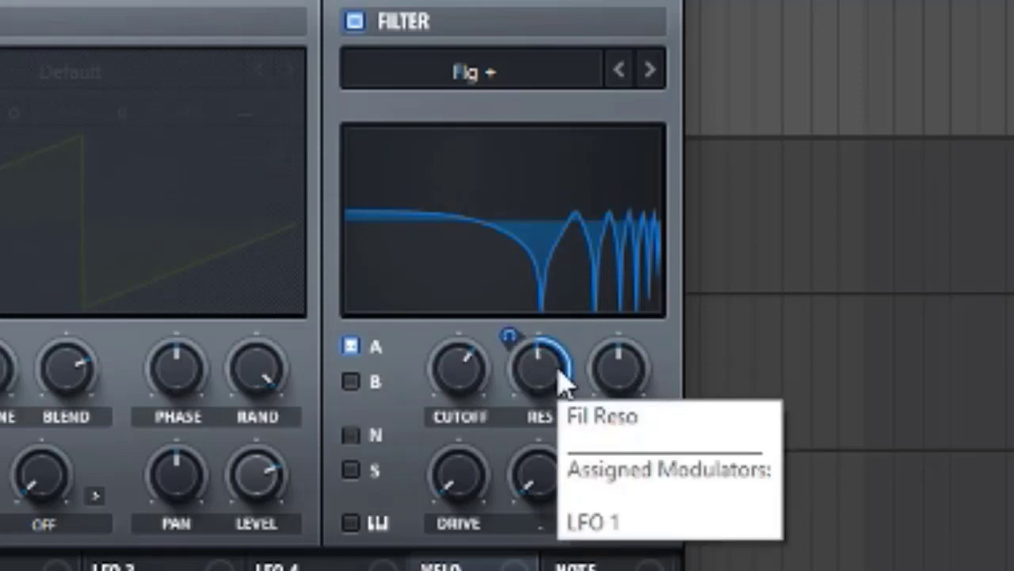
drag(508, 330, 504, 358)
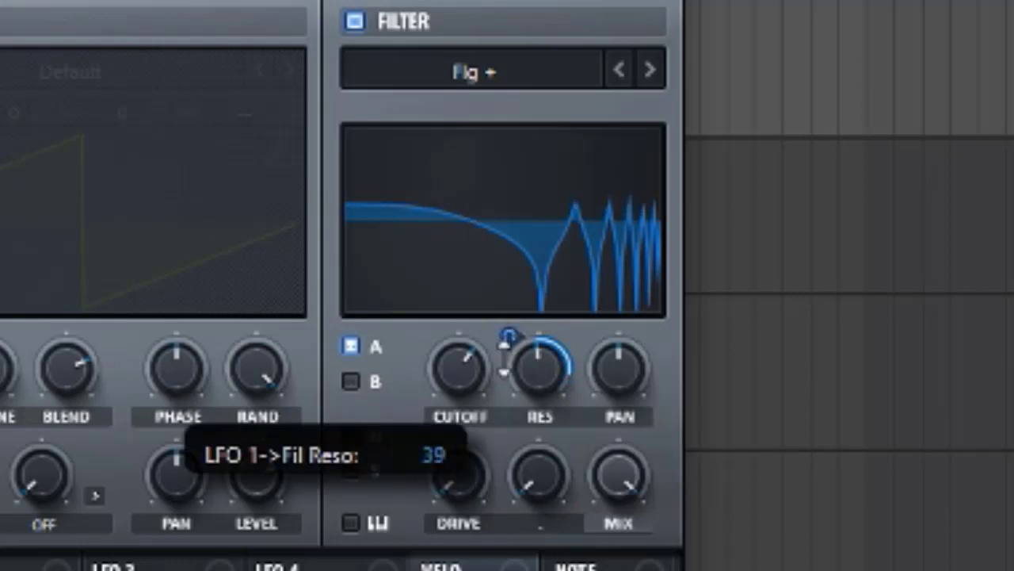
drag(507, 339, 507, 337)
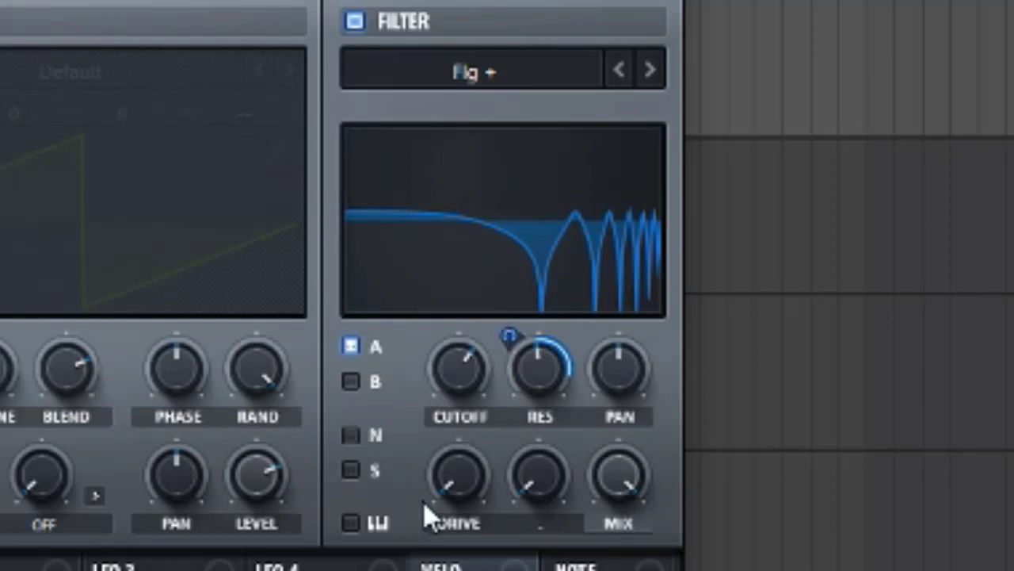
drag(458, 480, 462, 468)
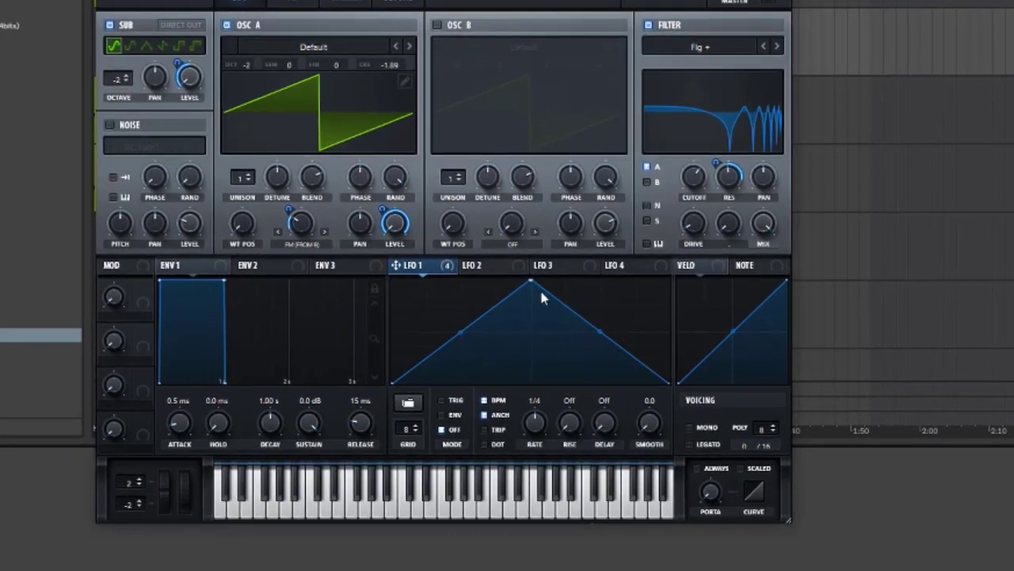
- Shape LFO 1 with an early peak, convex rise and concave fall, at 1/8 rate in Trig mode
drag(543, 294, 481, 282)
drag(279, 122, 283, 123)
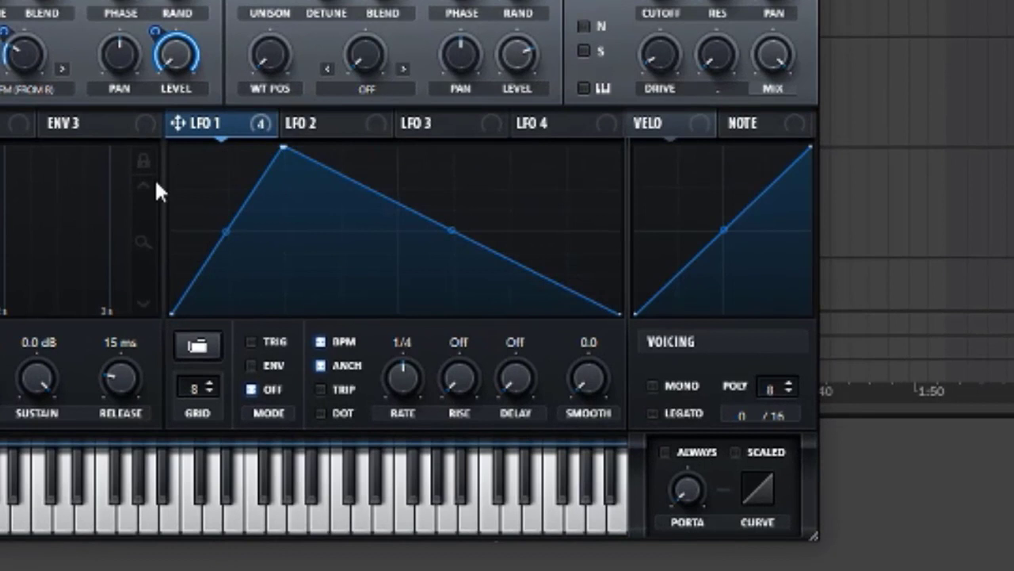
drag(228, 235, 229, 218)
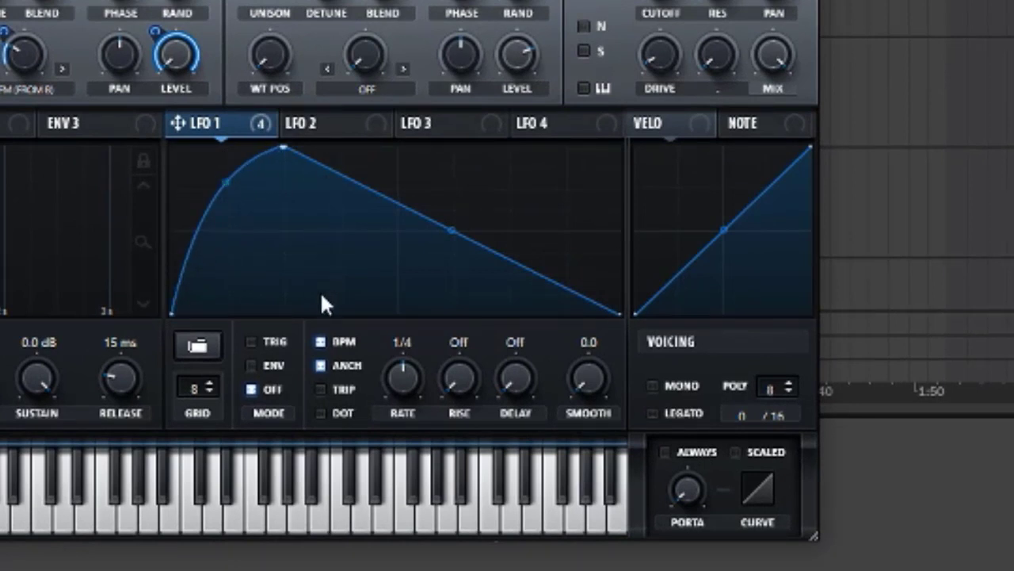
drag(452, 231, 451, 242)
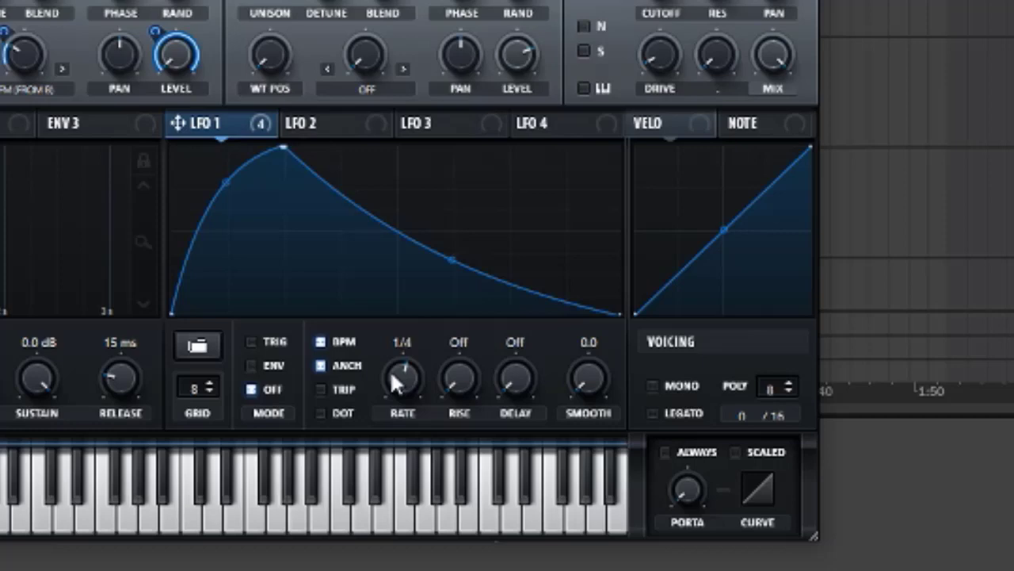
scroll(391, 375, up, 1)
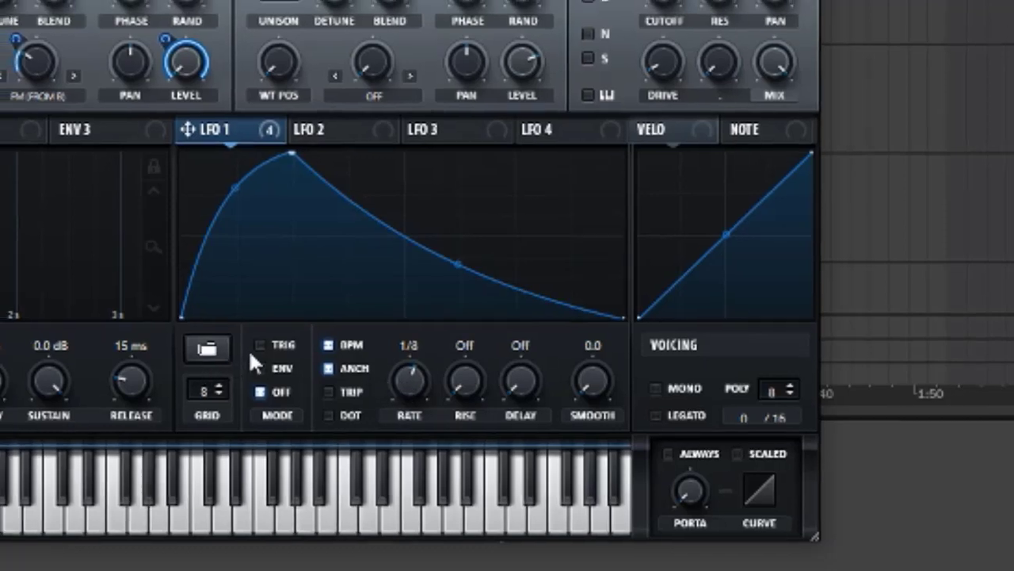
click(251, 343)
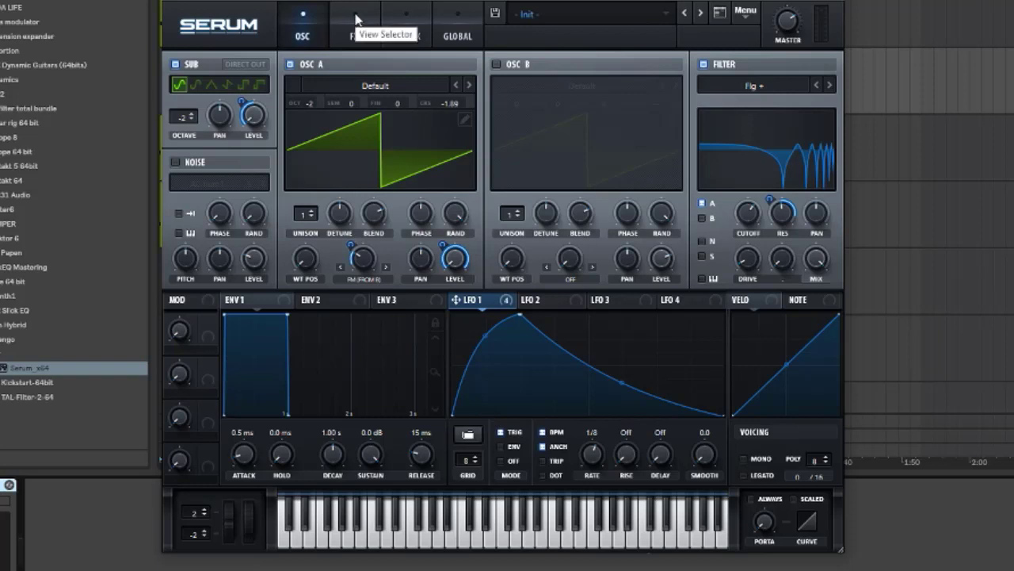
- On the FX page, enable Hyper/Dimension with Hyper mix near 6% and Dimension size 19
click(355, 17)
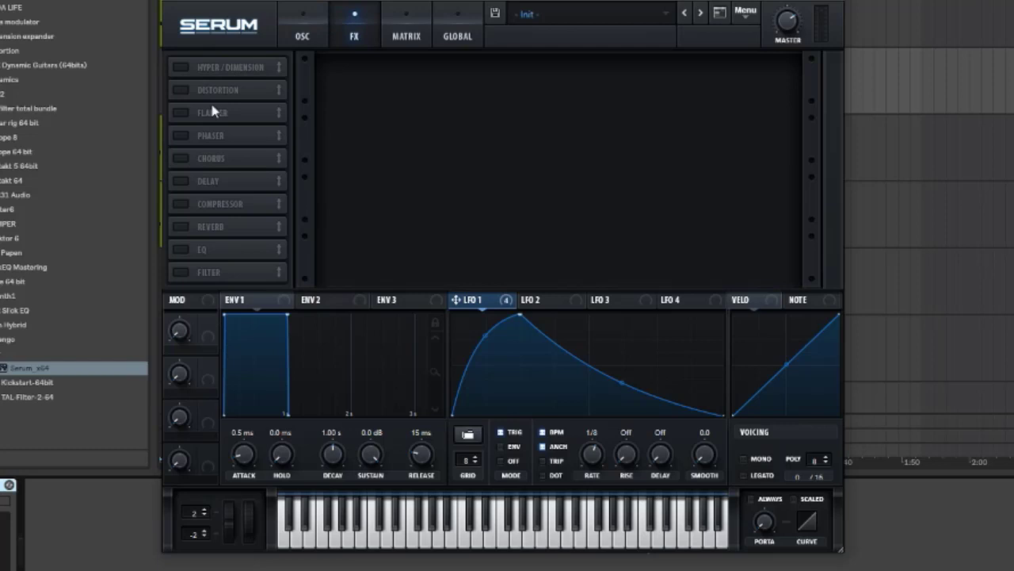
click(178, 66)
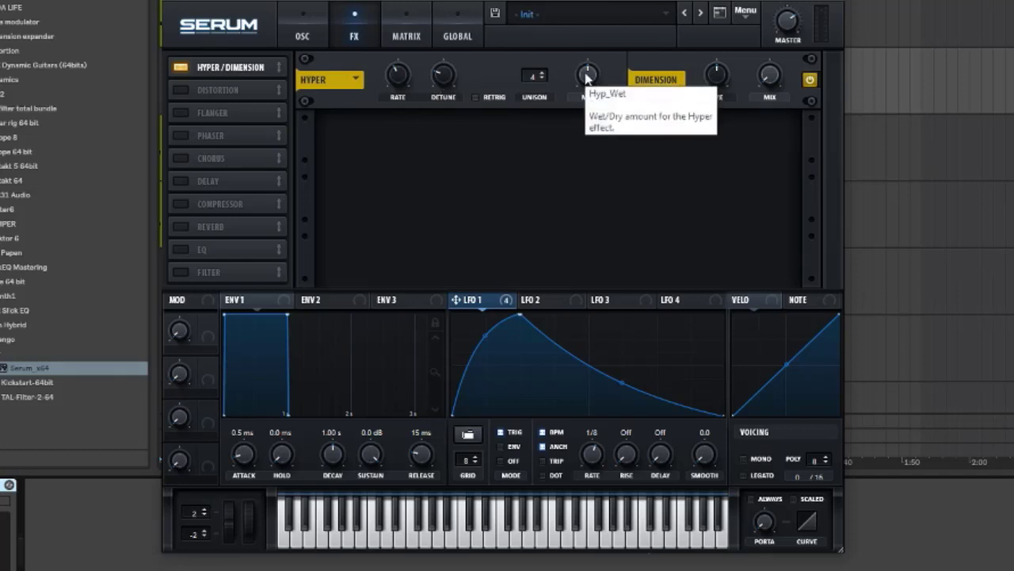
mouse_move(587, 77)
mouse_down()
mouse_move(568, 137)
mouse_move(566, 118)
mouse_move(587, 83)
mouse_up()
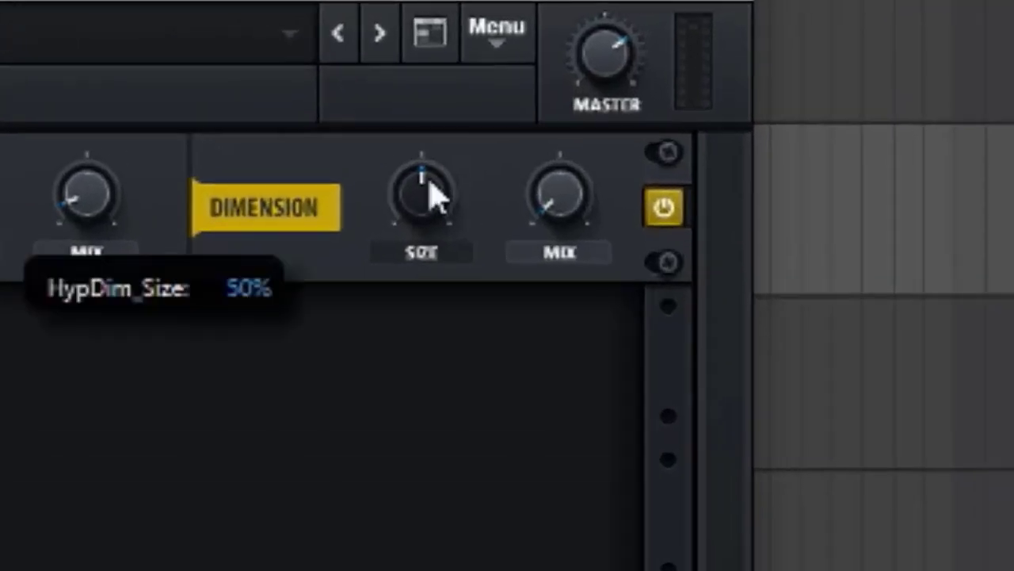
double_click(716, 76)
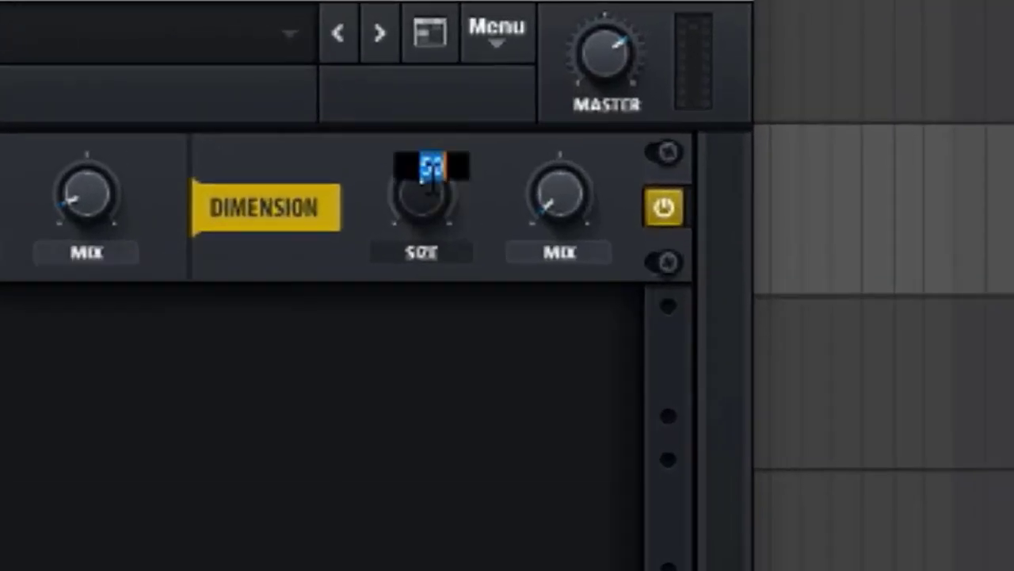
text(19)
key(Return)
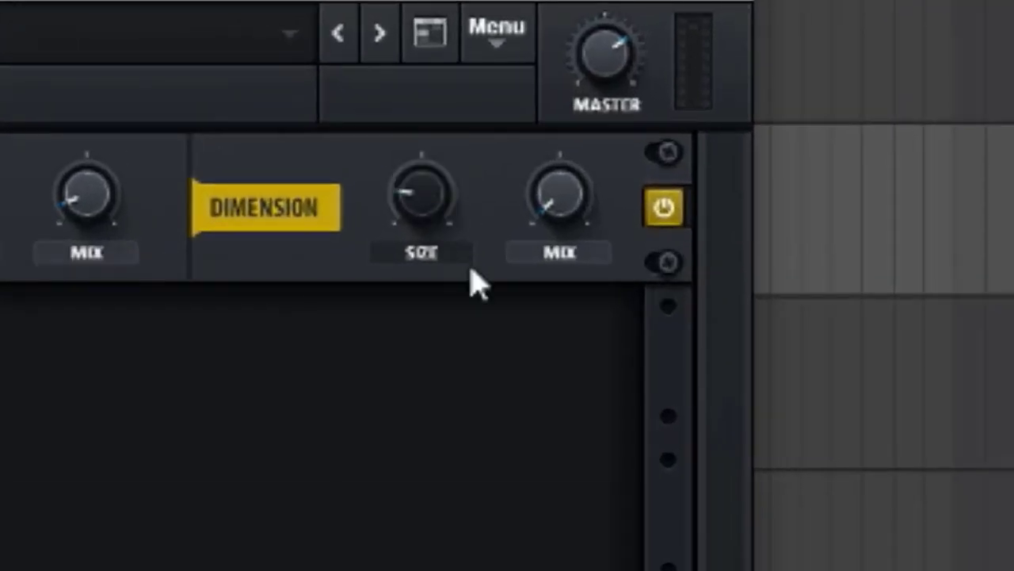
mouse_move(432, 216)
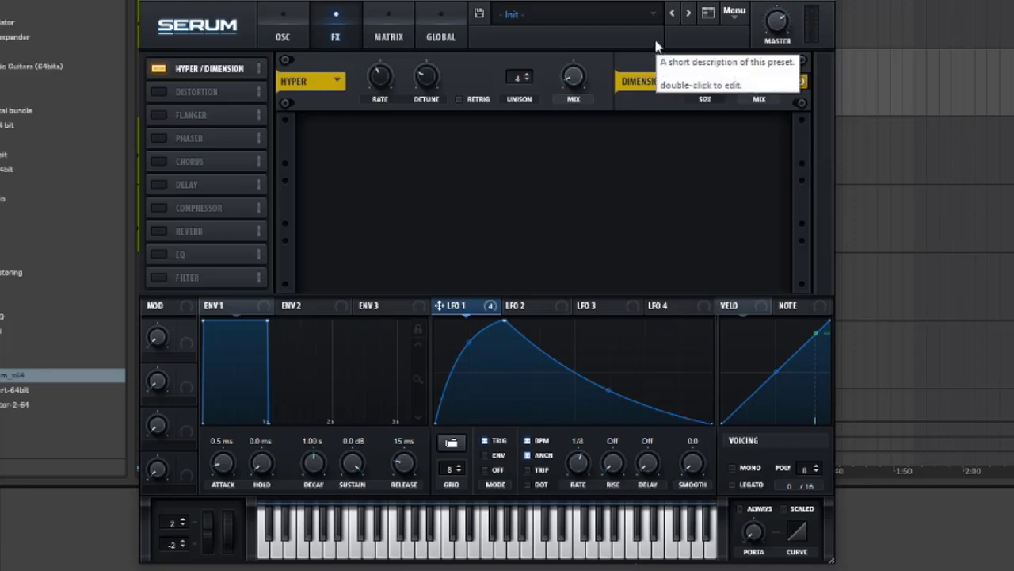
- Enable Distortion in Diode 2 mode with drive at 50
click(157, 92)
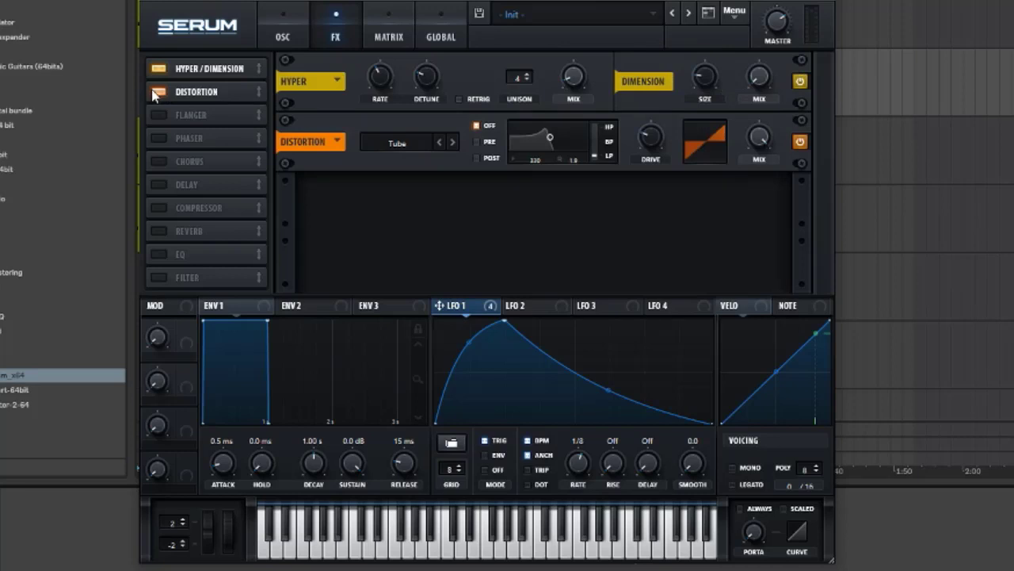
double_click(652, 136)
text(50)
key(Return)
click(414, 143)
click(400, 228)
- Enable the Phaser with depth 15, checking its frequency, feedback and phase values
click(159, 138)
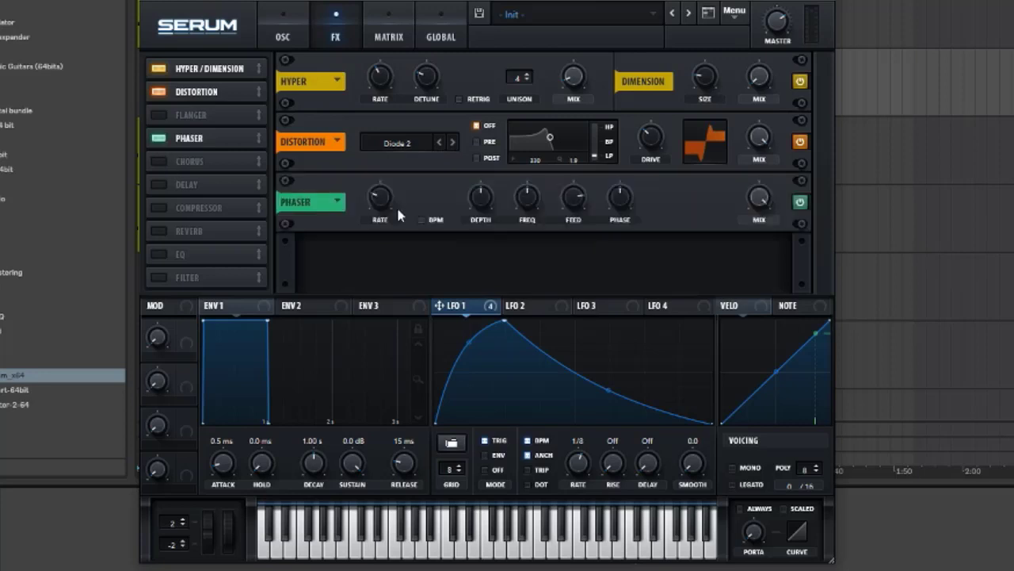
double_click(477, 201)
text(15)
key(Return)
double_click(528, 200)
key(Return)
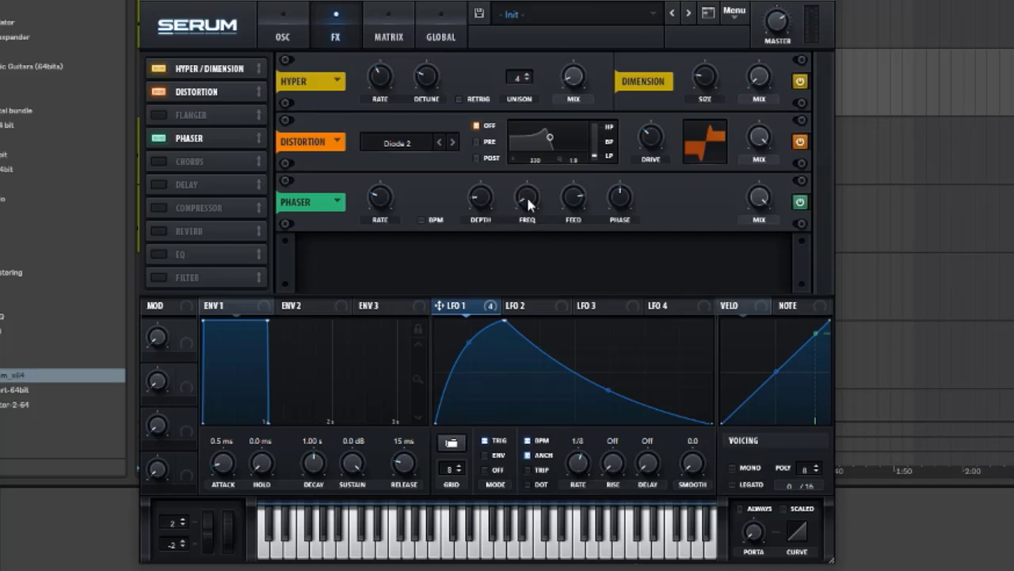
double_click(573, 203)
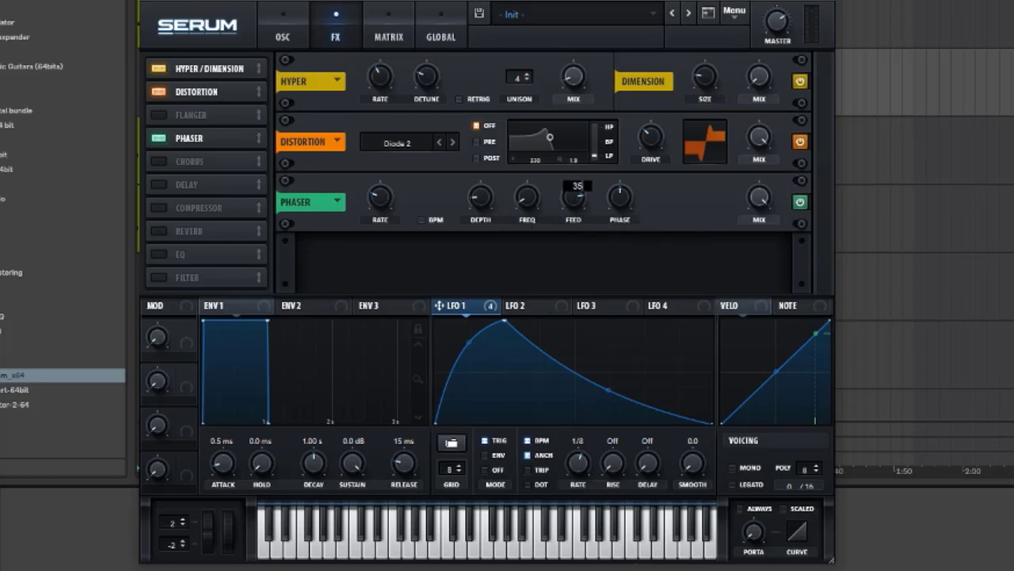
key(Return)
double_click(614, 198)
key(Return)
- Enable the Compressor in multiband mode with release set to 3
click(159, 208)
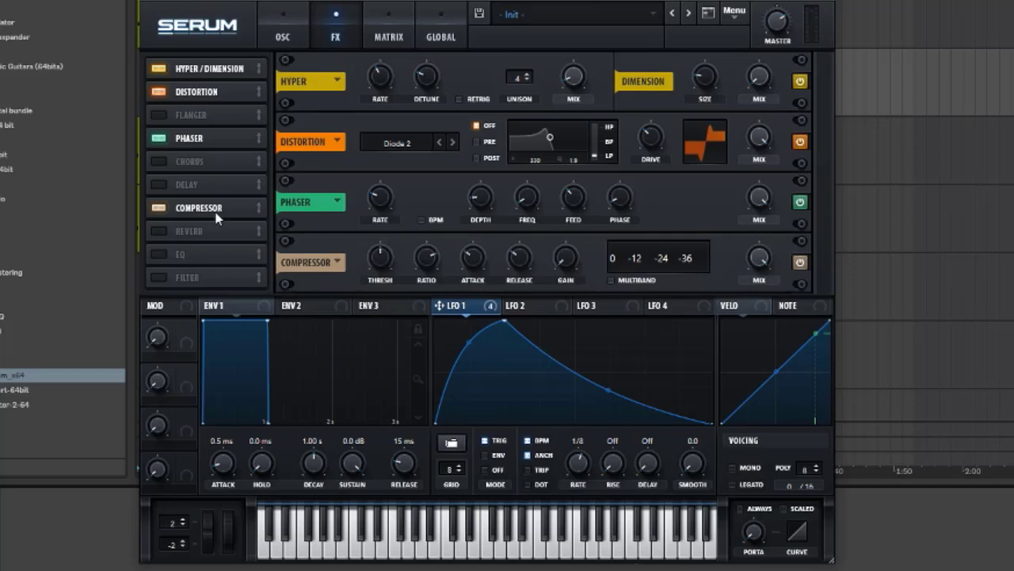
click(611, 280)
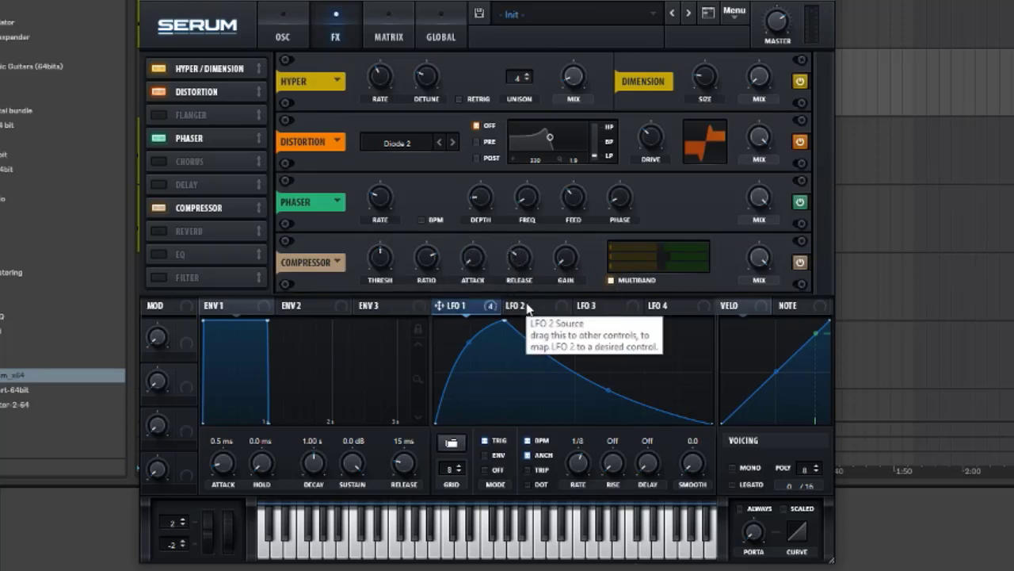
double_click(514, 255)
text(33)
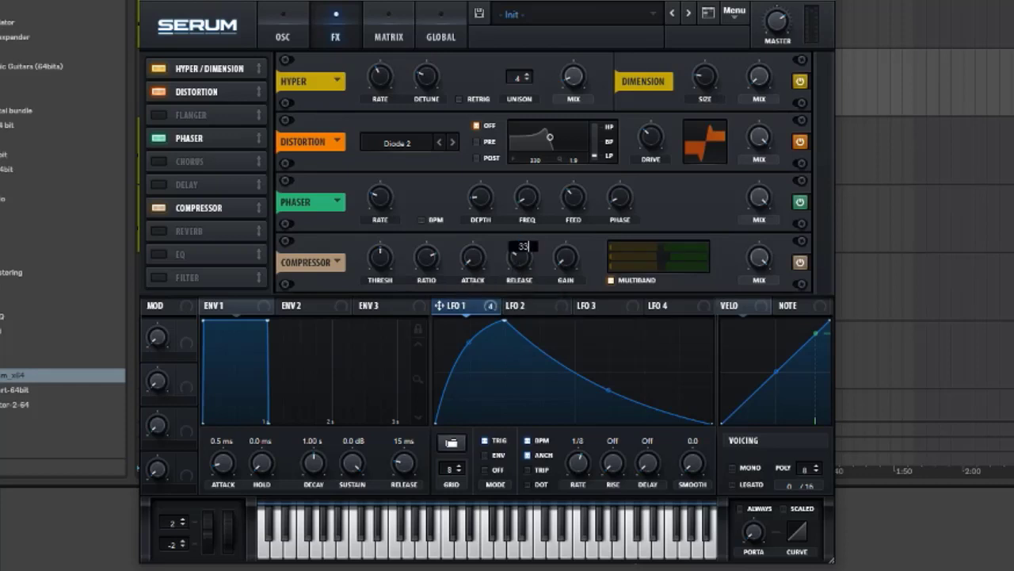
key(Return)
- Raise the compressor's high, mid and low band levels slightly
scroll(665, 251, up, 3)
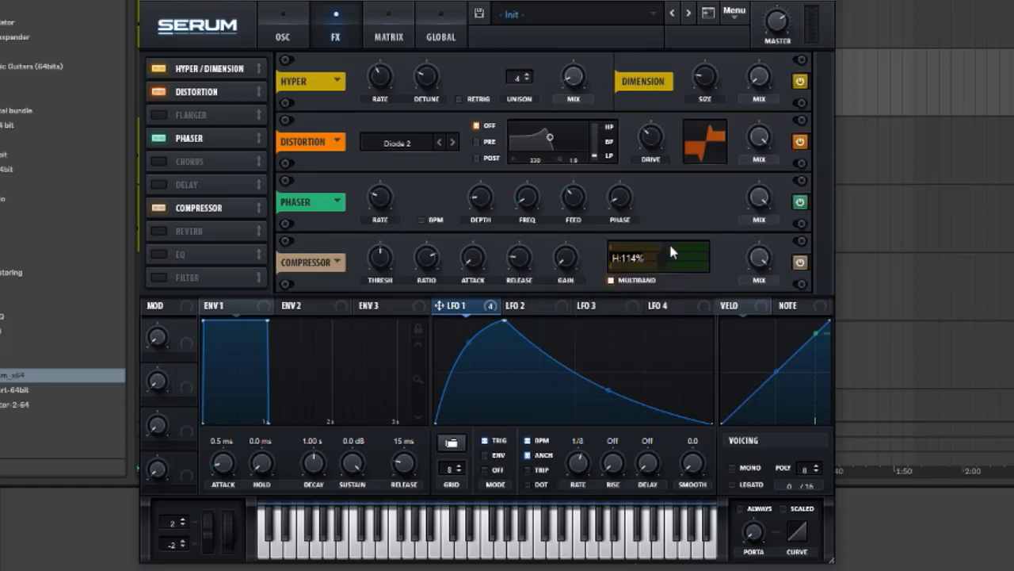
scroll(674, 252, down, 2)
scroll(662, 255, up, 1)
scroll(662, 265, up, 1)
scroll(663, 265, down, 1)
scroll(663, 266, up, 1)
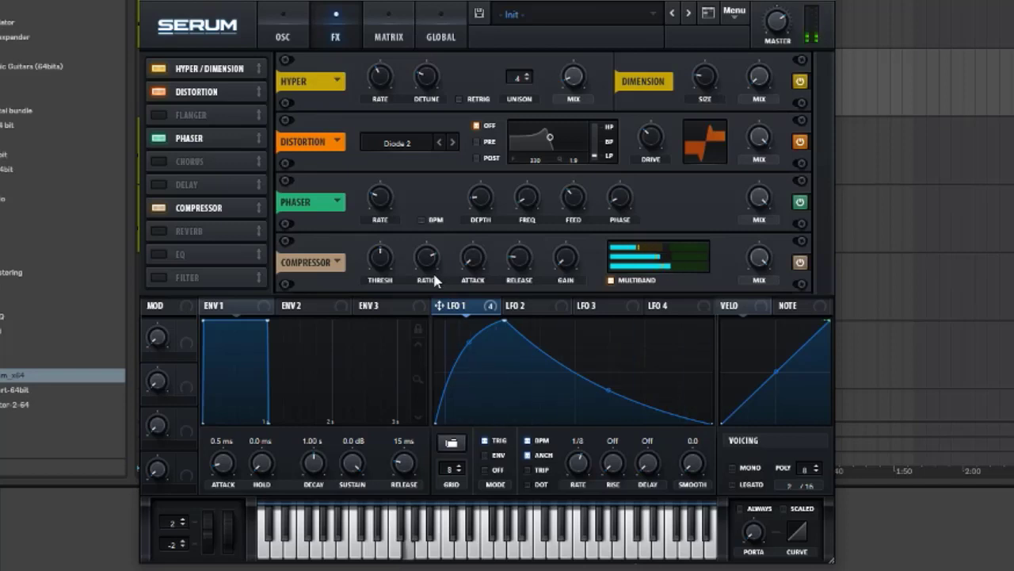
- Enable Serum's Phaser, Compressor and Filter FX modules, briefly toggling the Phaser off and on
click(159, 209)
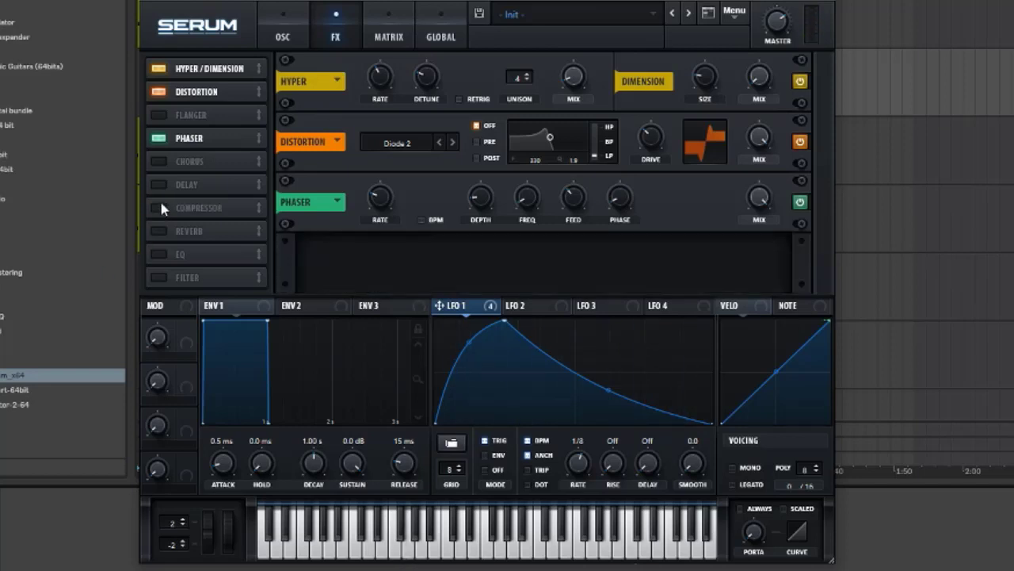
click(159, 139)
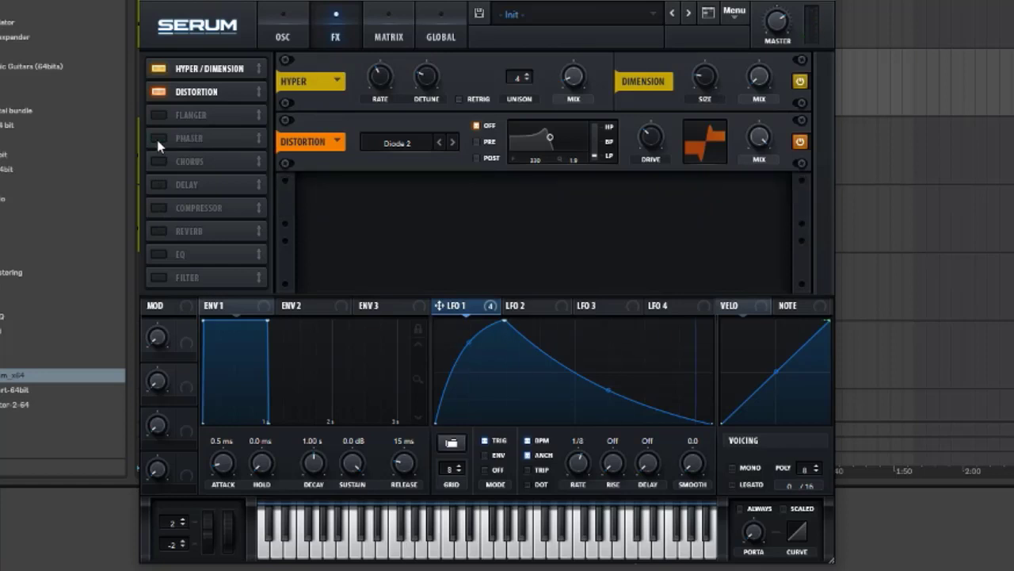
click(158, 138)
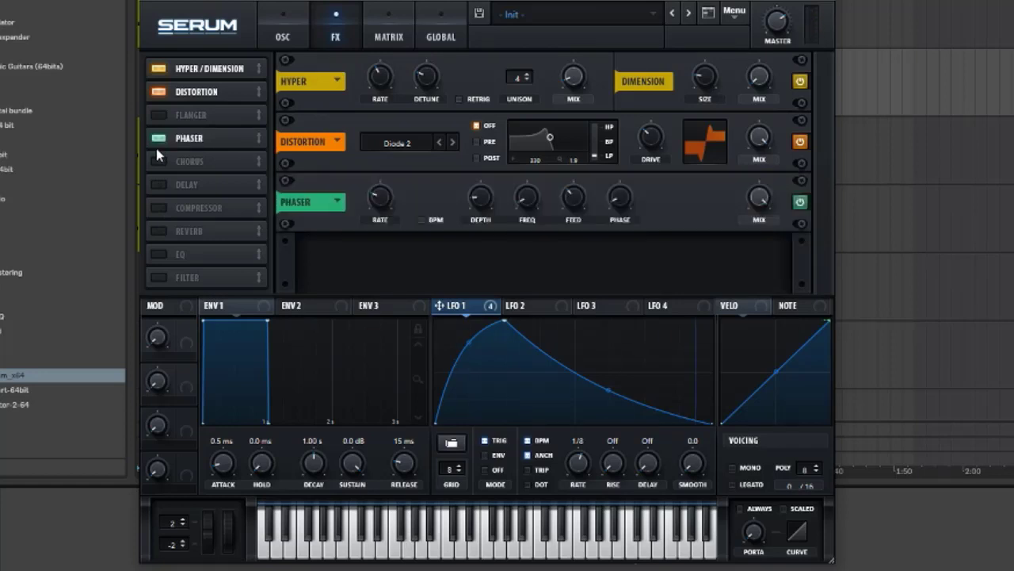
click(158, 208)
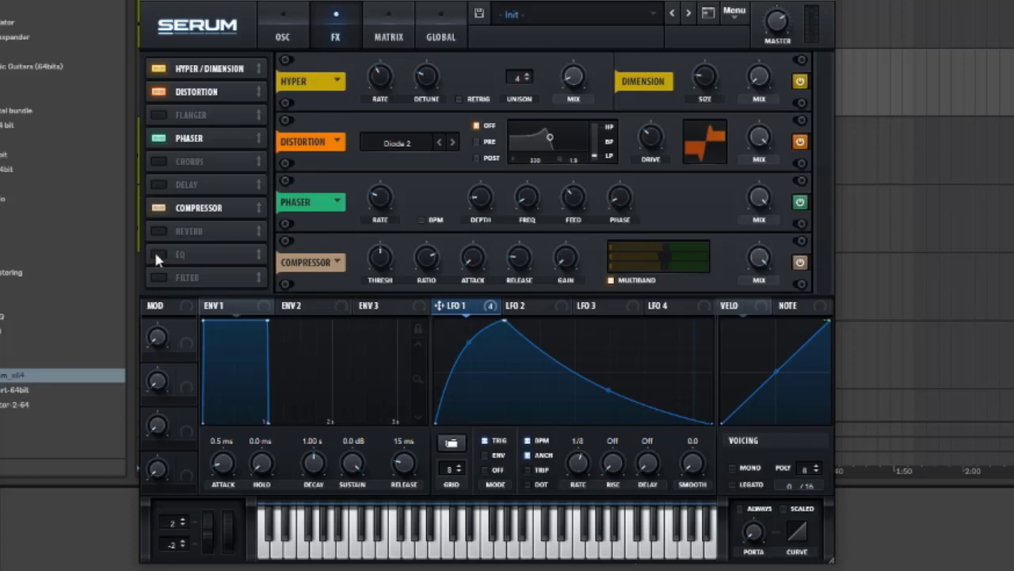
click(158, 277)
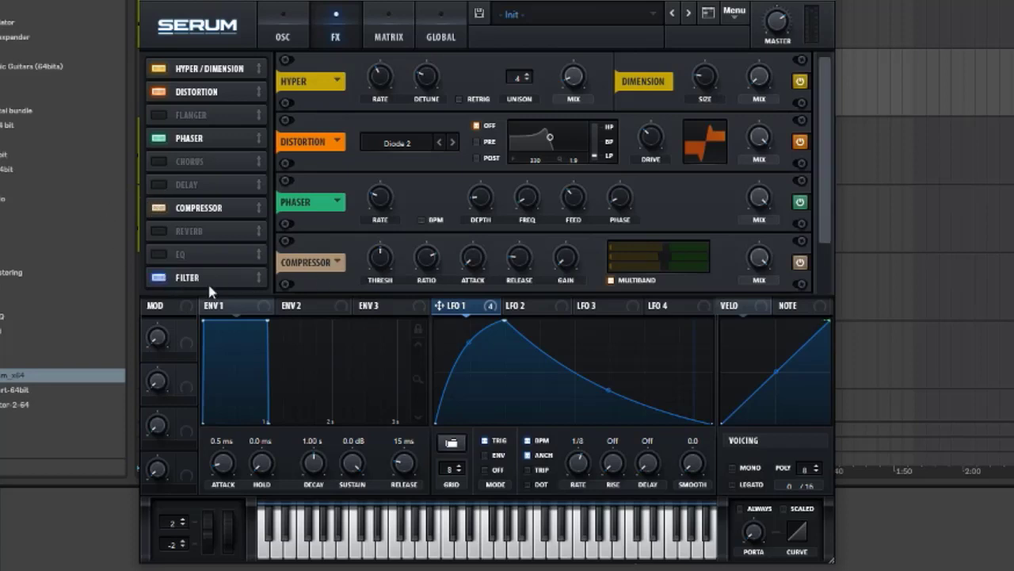
- Set the FX Filter type to Misc > Reverb and adjust its cutoff slightly
scroll(360, 287, down, 2)
click(394, 265)
mouse_move(400, 332)
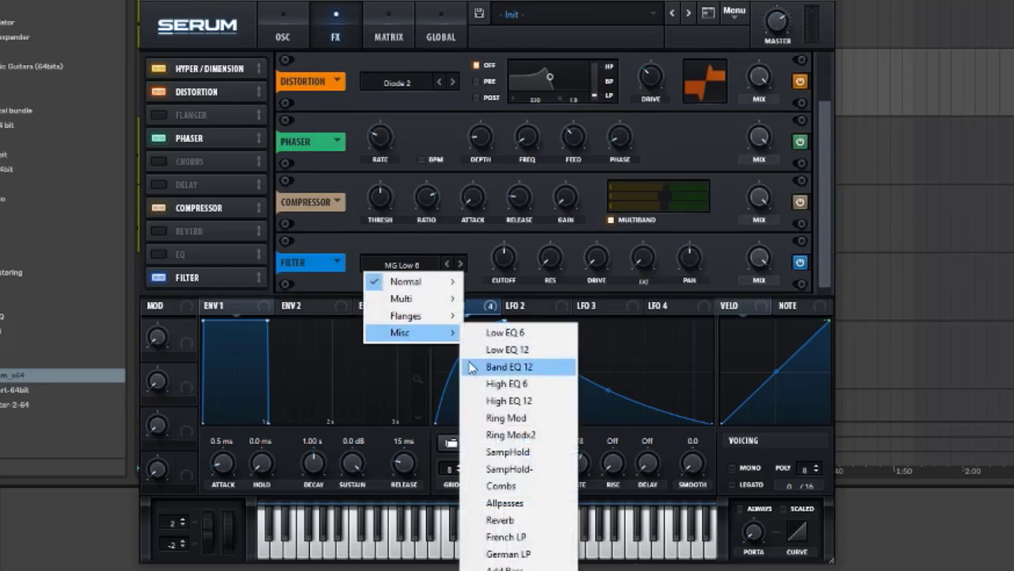
click(511, 520)
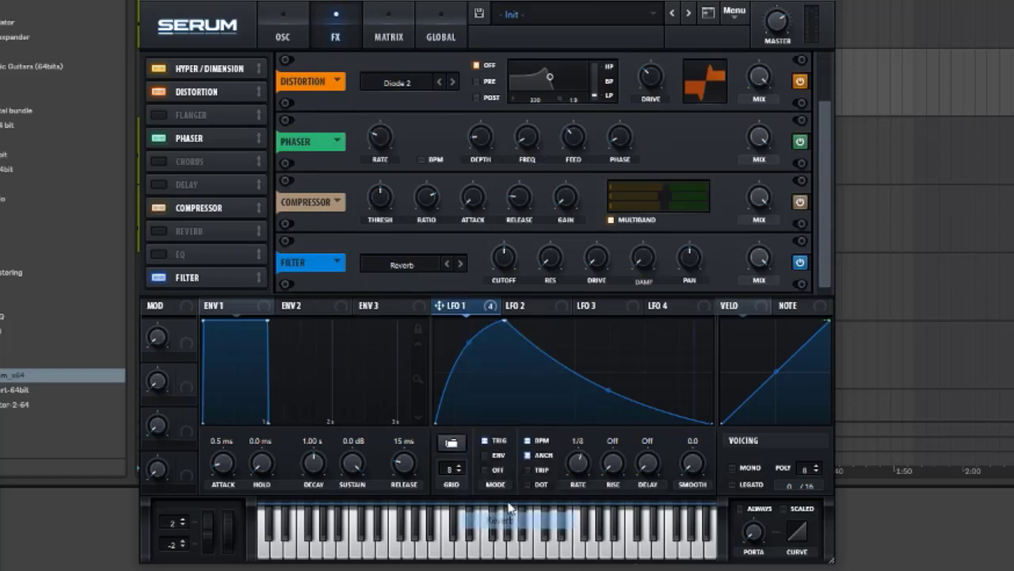
click(502, 255)
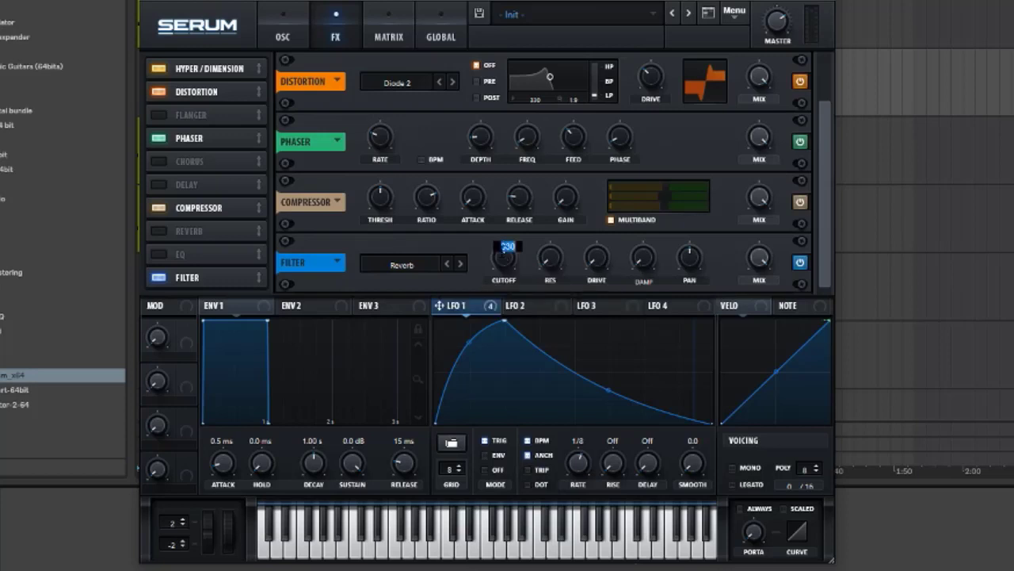
drag(502, 256, 502, 257)
- Raise the Reverb filter resonance to about 39 and modulate it with LFO 1
click(550, 264)
drag(550, 264, 550, 245)
drag(439, 305, 552, 259)
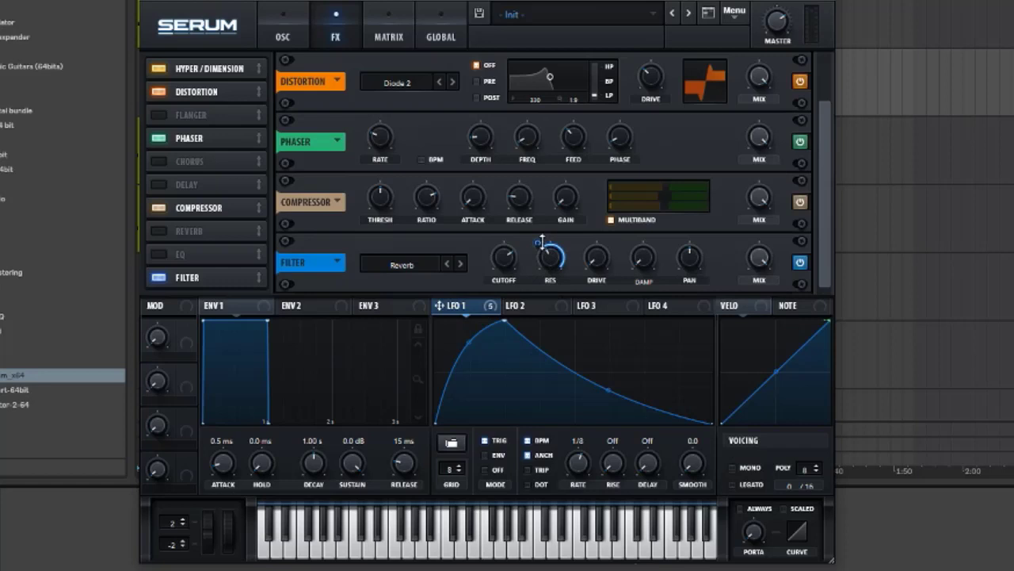
mouse_move(541, 241)
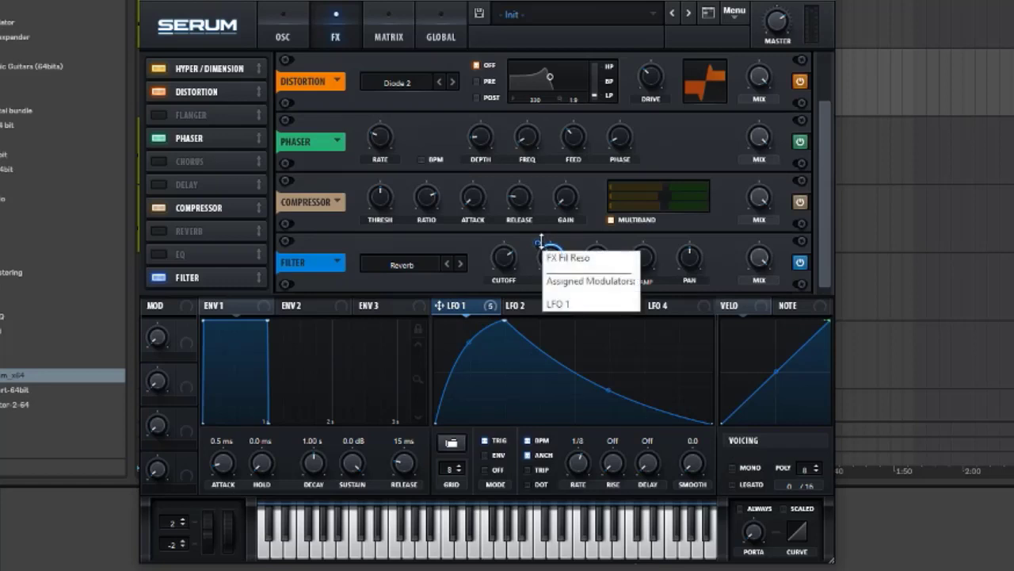
drag(533, 272, 532, 267)
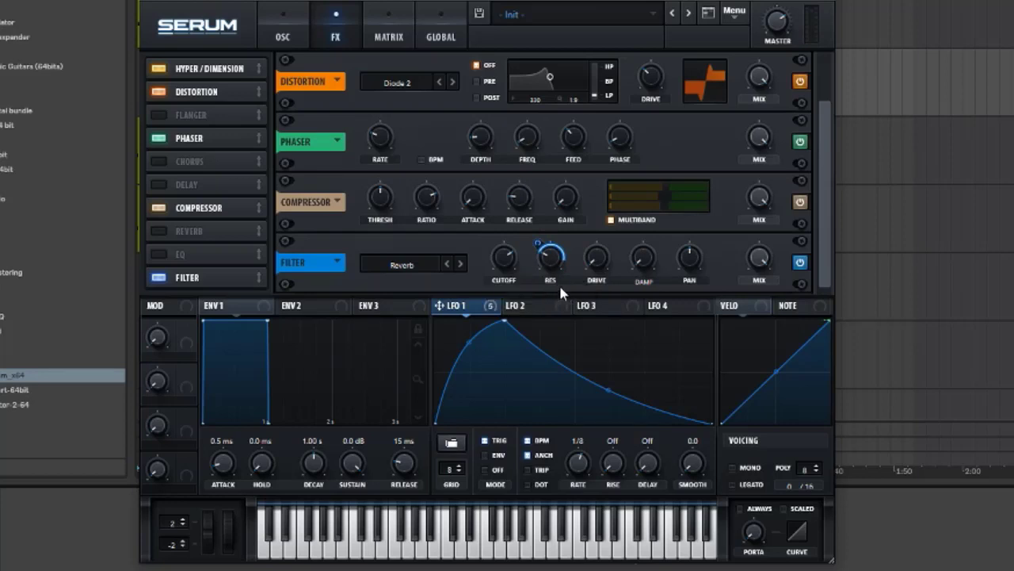
mouse_move(597, 262)
- Switch Serum's Compressor to multiband mode, then return focus to the Ableton session
click(609, 218)
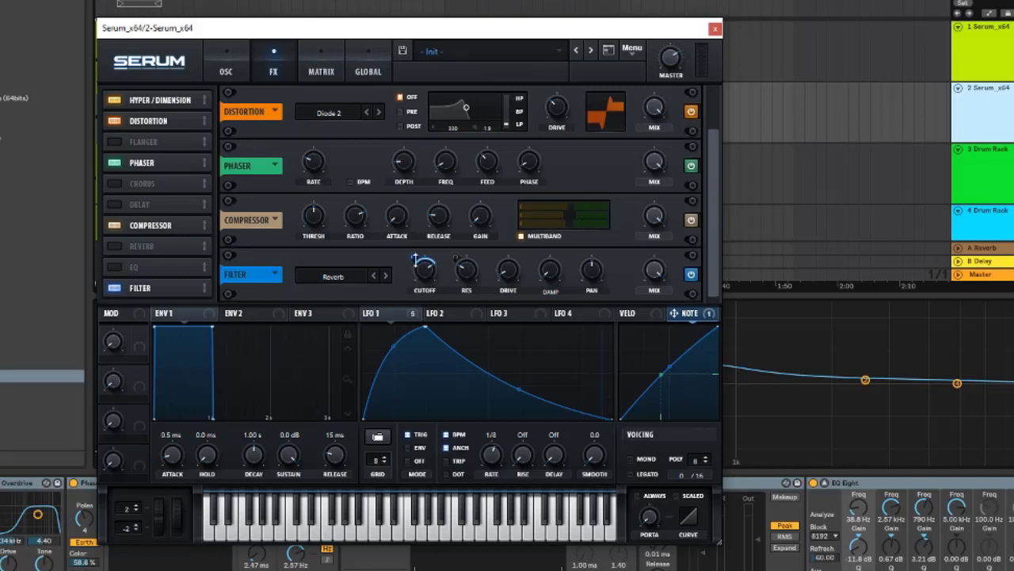
mouse_move(413, 255)
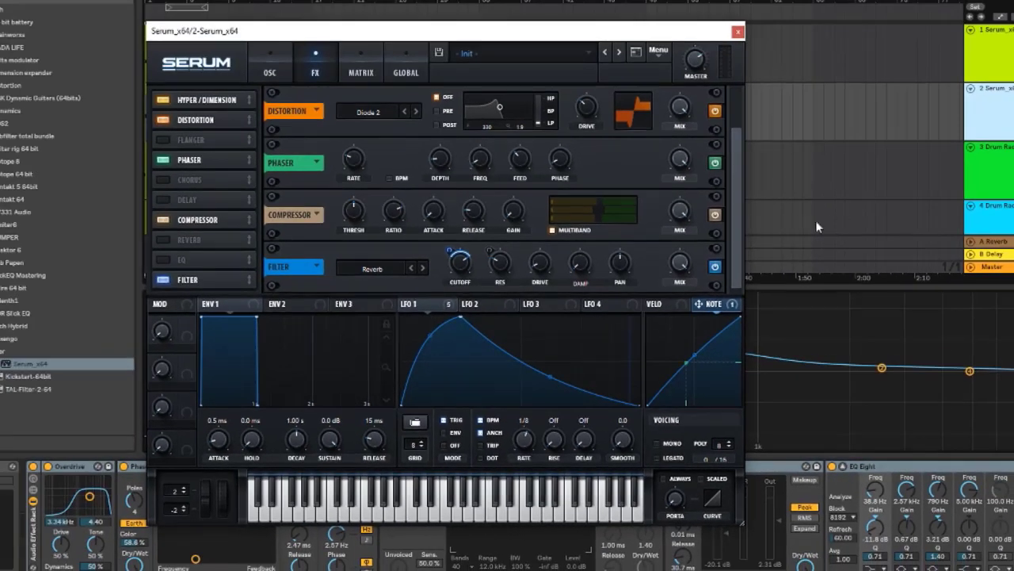
click(817, 228)
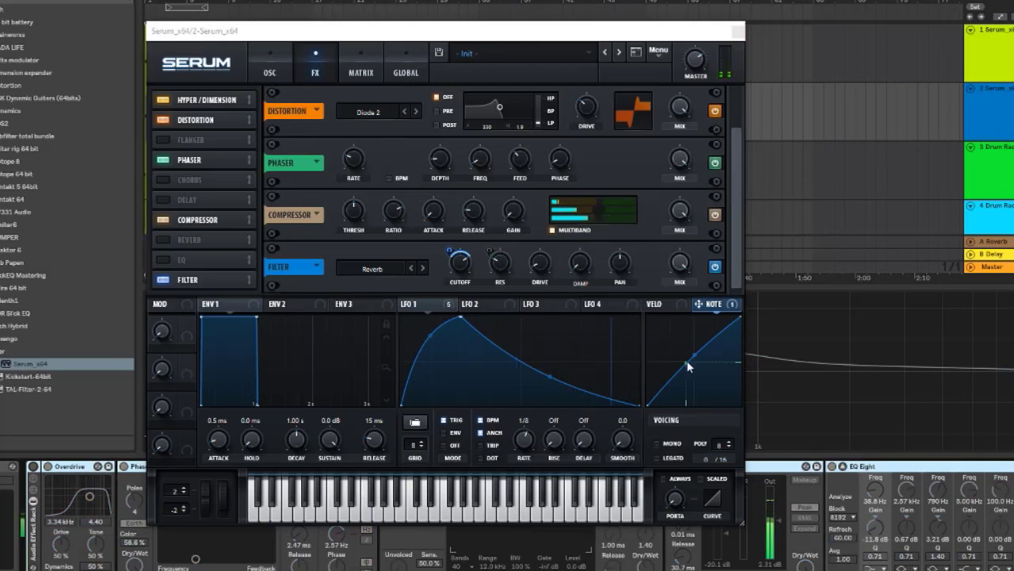
- Close the Serum plugin window and select the track's Overdrive device
click(34, 472)
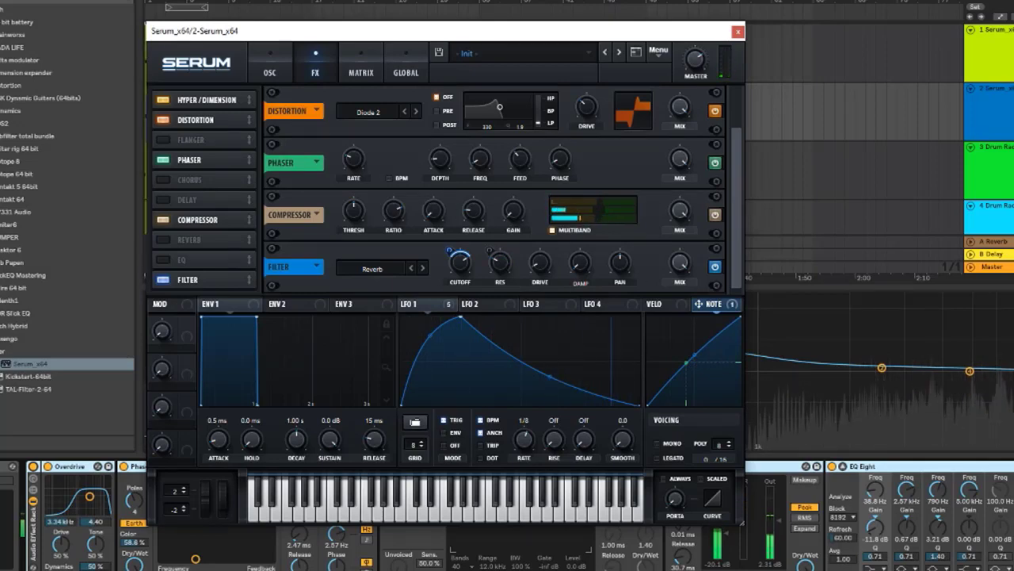
click(738, 31)
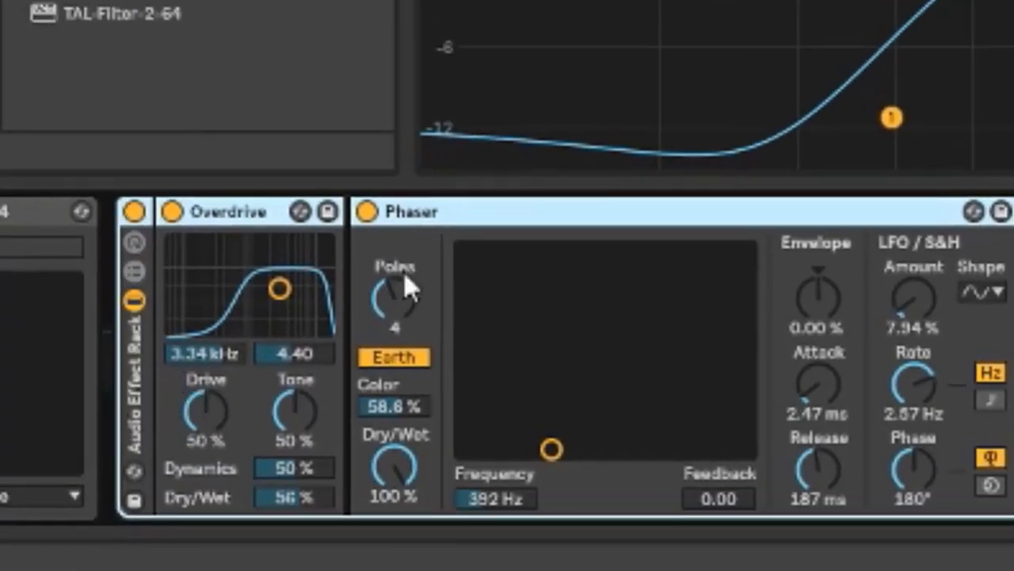
click(235, 224)
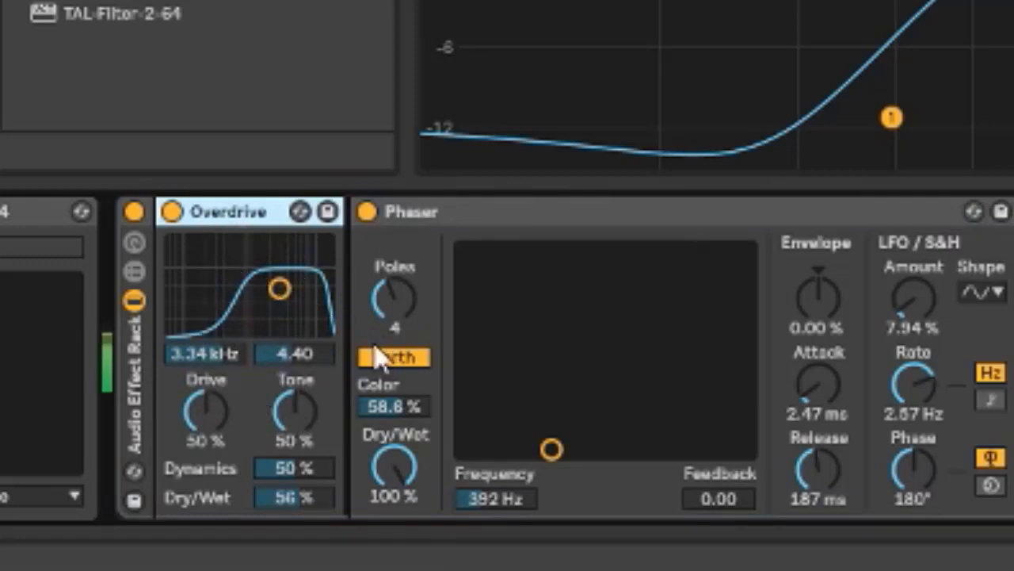
- Bypass and re-enable the Phaser device, then inspect the Compressor and EQ Eight devices
click(442, 211)
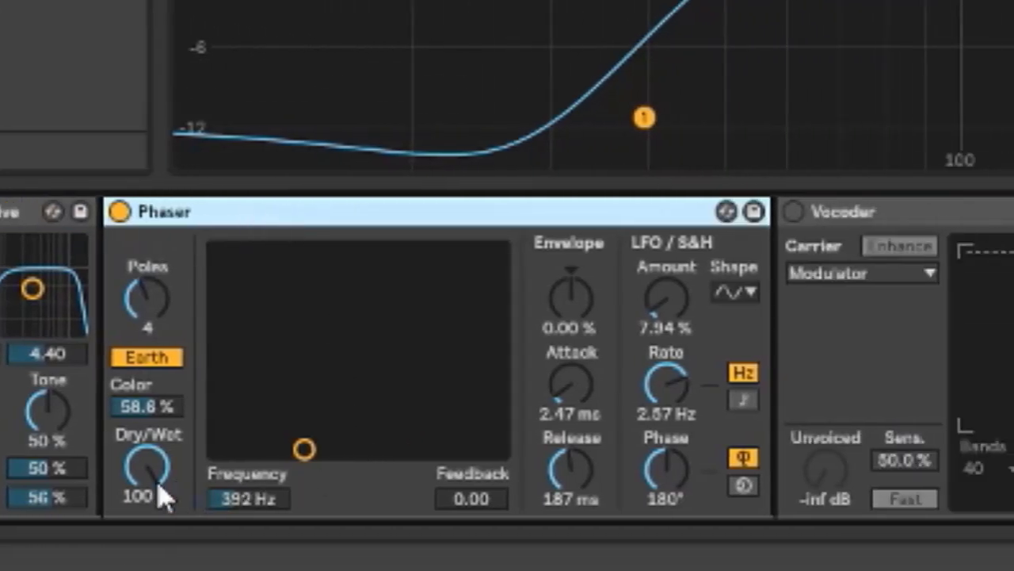
click(120, 214)
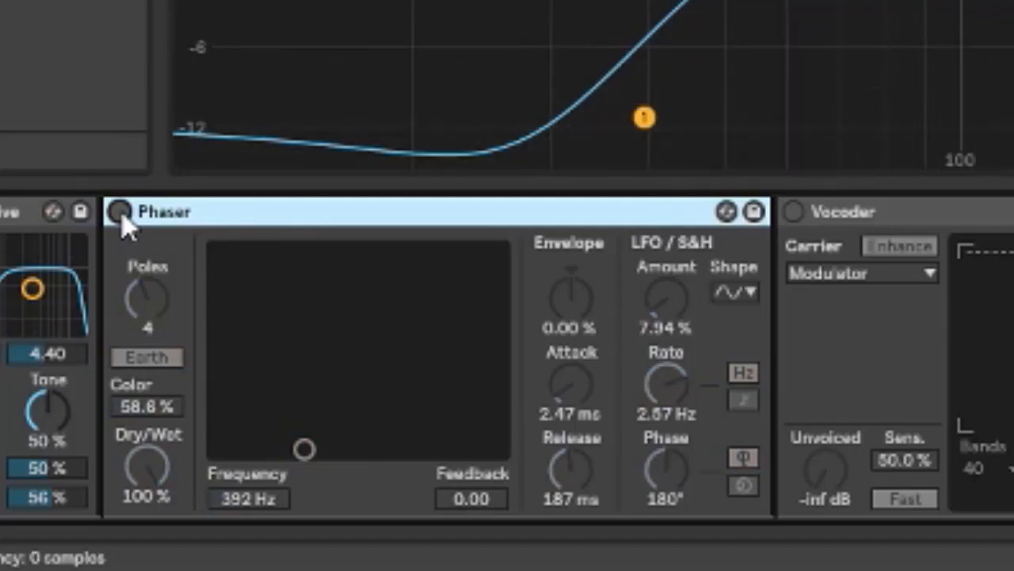
click(119, 212)
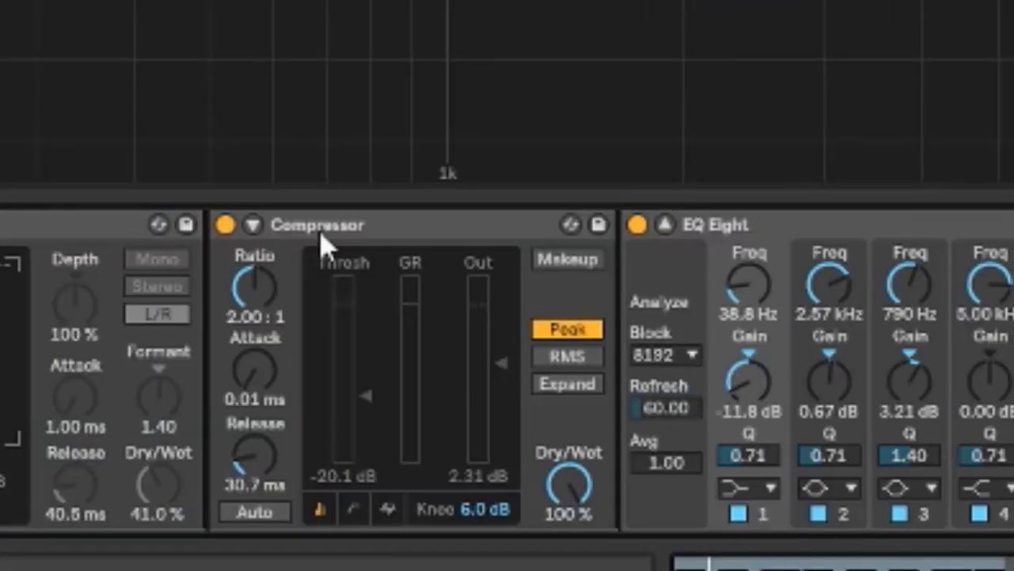
click(325, 227)
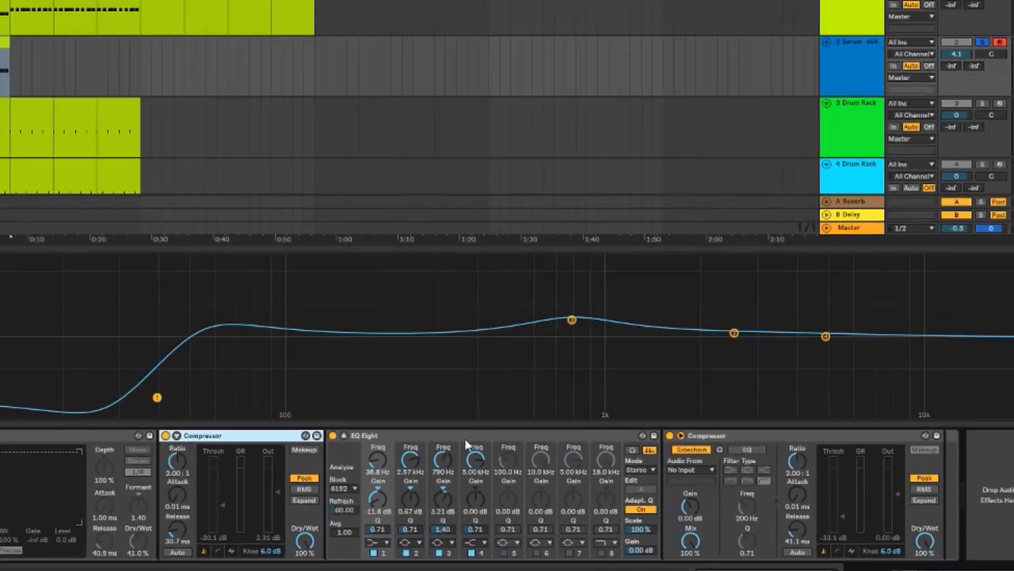
click(966, 237)
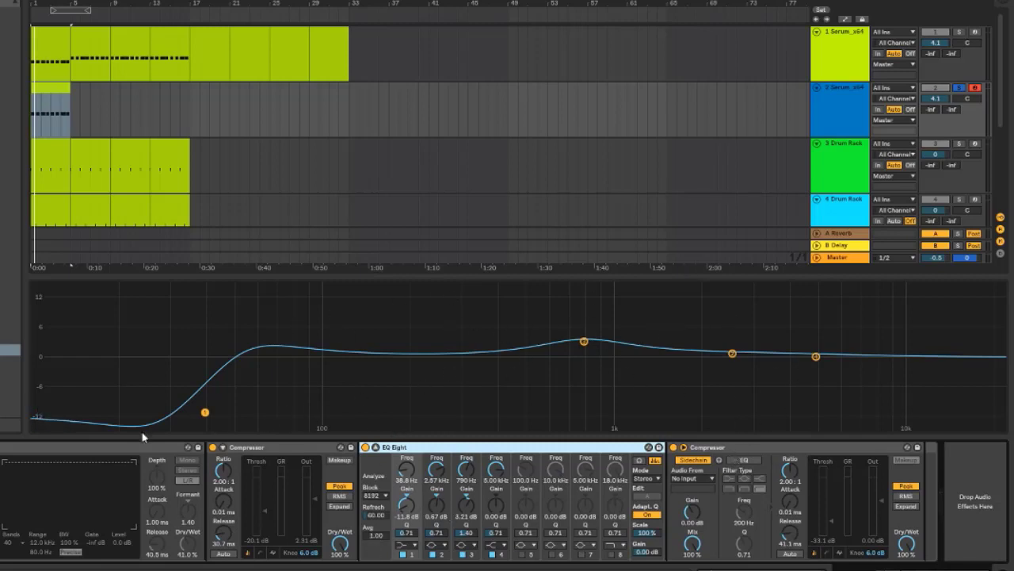
- Turn off the last Compressor in the Serum track's chain and start playback
click(759, 450)
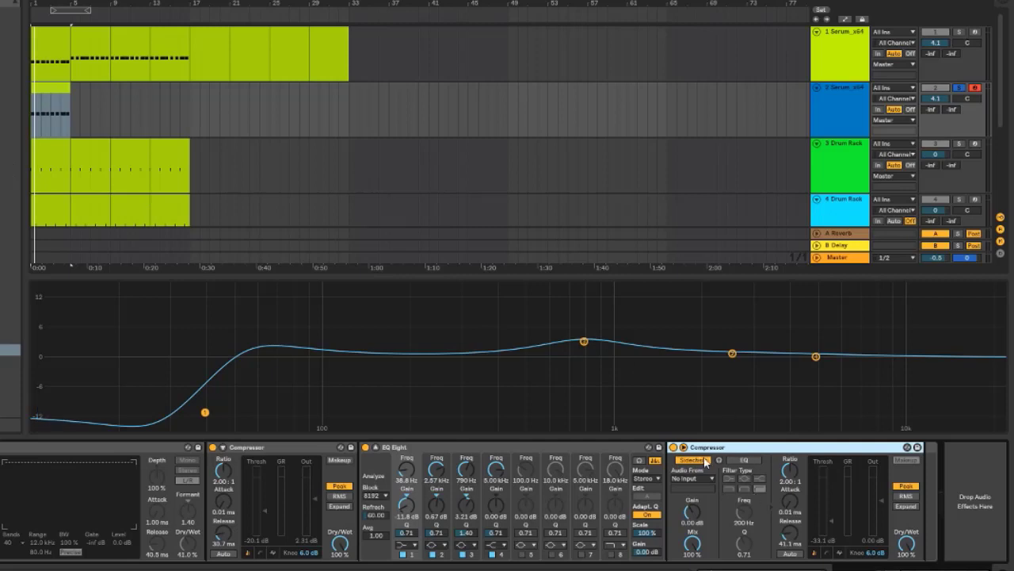
click(674, 446)
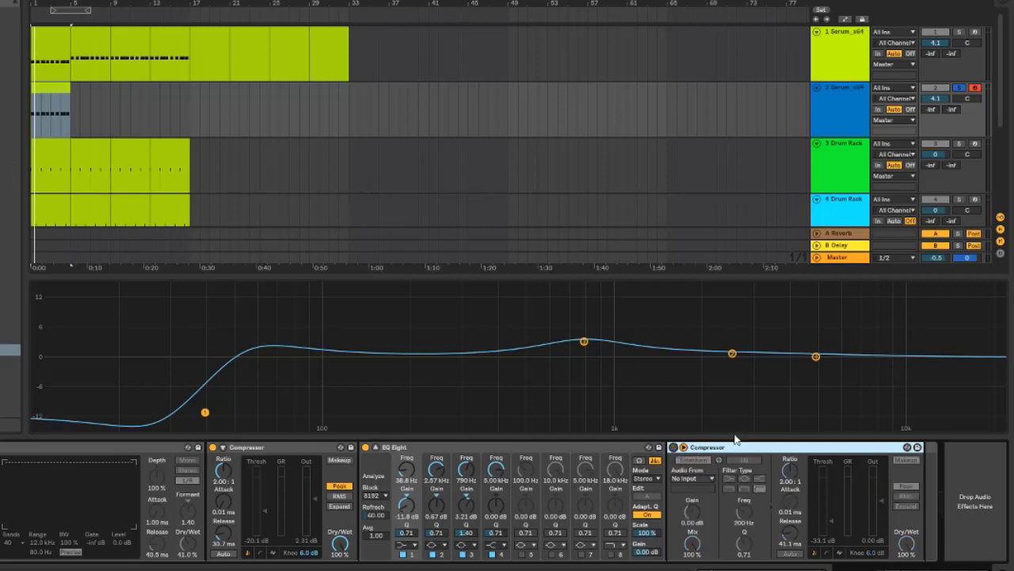
key(space)
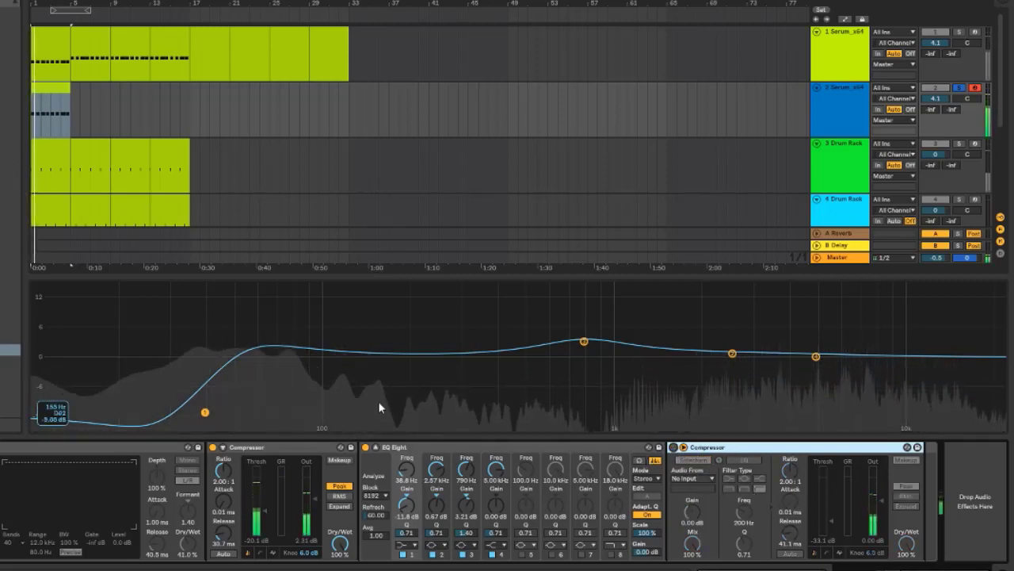